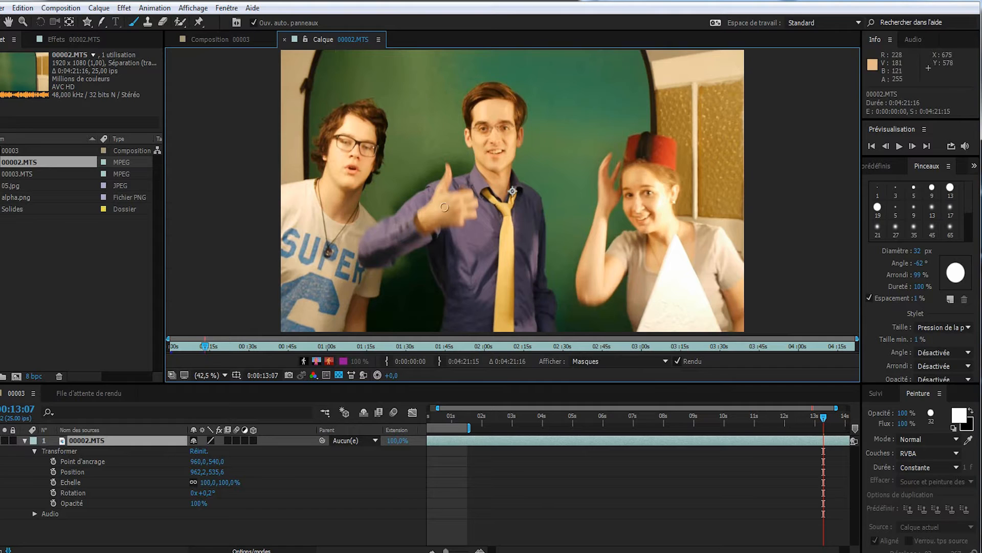
Step: Paint several freehand white strokes across the footage with the 32 px round brush
{"action": "mouse_move", "coordinate": [428, 66]}
{"action": "left_mouse_down"}
{"action": "mouse_move", "coordinate": [384, 132]}
{"action": "mouse_move", "coordinate": [352, 213]}
{"action": "mouse_move", "coordinate": [572, 122]}
{"action": "mouse_move", "coordinate": [570, 151]}
{"action": "left_mouse_up"}
{"action": "mouse_move", "coordinate": [683, 125]}
{"action": "left_mouse_down"}
{"action": "mouse_move", "coordinate": [703, 154]}
{"action": "mouse_move", "coordinate": [665, 195]}
{"action": "mouse_move", "coordinate": [494, 316]}
{"action": "left_mouse_up"}
{"action": "left_click_drag", "start_coordinate": [557, 298], "coordinate": [688, 222]}
{"action": "mouse_move", "coordinate": [317, 143]}
{"action": "left_mouse_down"}
{"action": "mouse_move", "coordinate": [333, 82]}
{"action": "mouse_move", "coordinate": [328, 164]}
{"action": "mouse_move", "coordinate": [371, 199]}
{"action": "mouse_move", "coordinate": [404, 200]}
{"action": "mouse_move", "coordinate": [489, 130]}
{"action": "mouse_move", "coordinate": [688, 94]}
{"action": "left_mouse_up"}
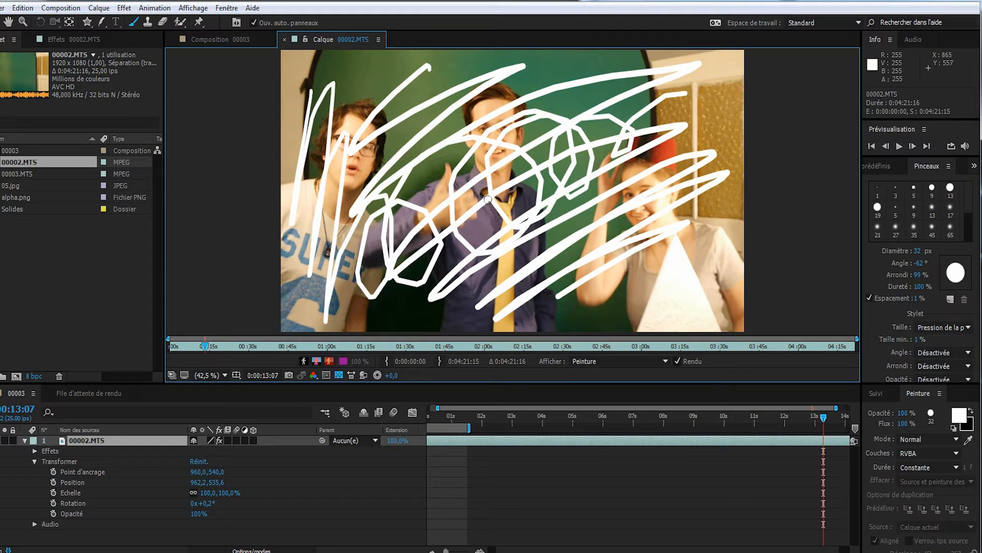
Step: Turn the Paint effect's option for painting on transparent on and back off
{"action": "left_click", "coordinate": [80, 41]}
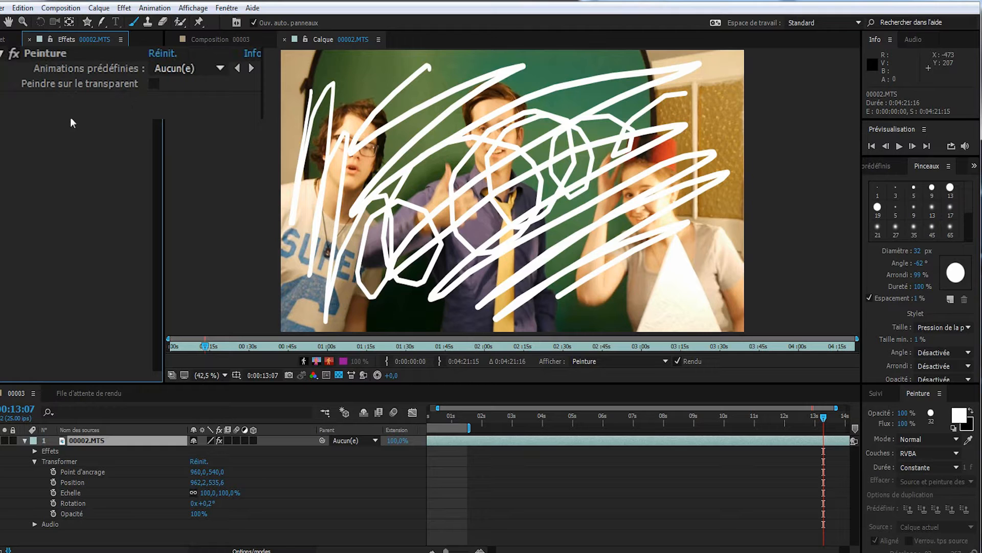
{"action": "left_click", "coordinate": [154, 83]}
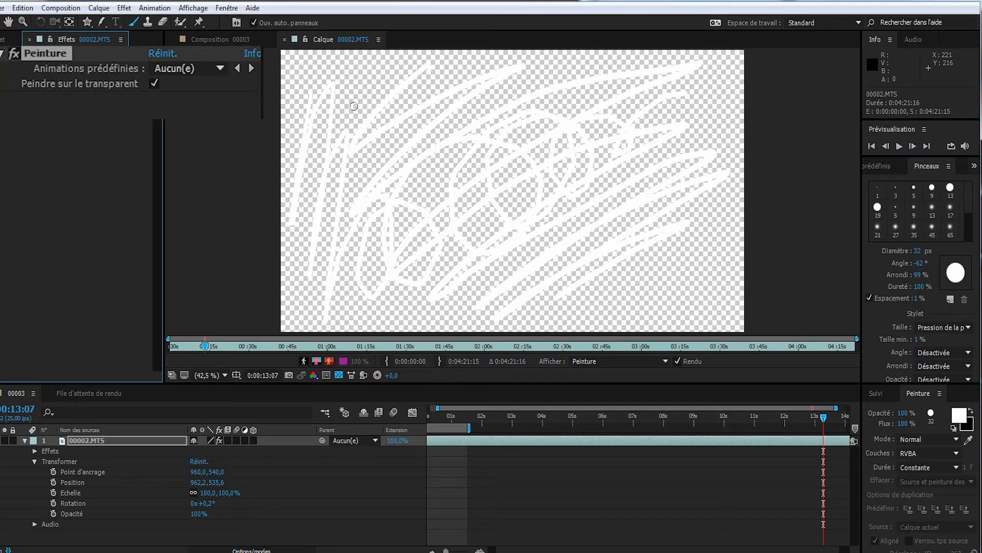
{"action": "left_click", "coordinate": [154, 84]}
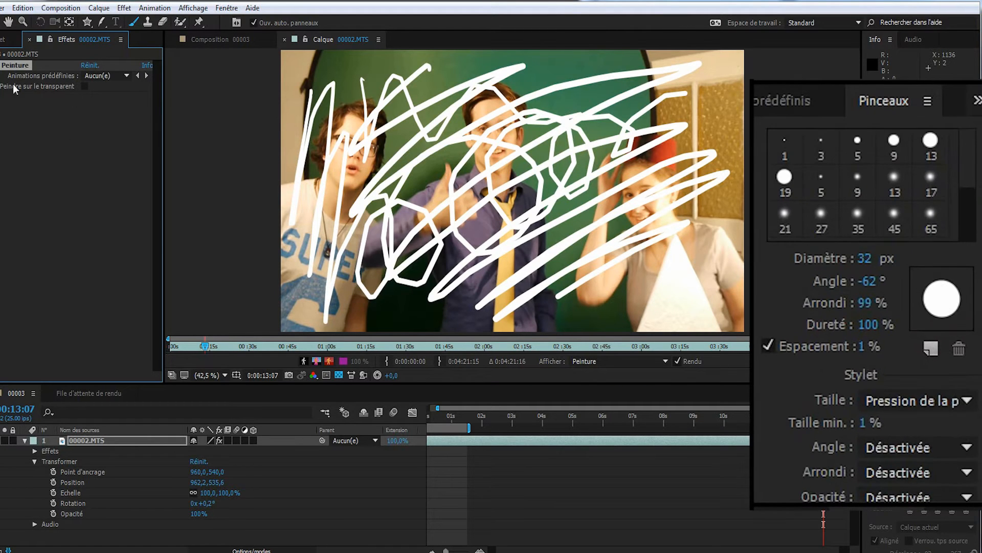
Step: Paint zigzag strokes with the brush at 211 px diameter and 19 % roundness, repeating one with its angle set to -155°
{"action": "left_click_drag", "start_coordinate": [866, 261], "coordinate": [980, 251]}
{"action": "mouse_move", "coordinate": [531, 86]}
{"action": "left_mouse_down"}
{"action": "mouse_move", "coordinate": [416, 264]}
{"action": "mouse_move", "coordinate": [717, 230]}
{"action": "left_mouse_up"}
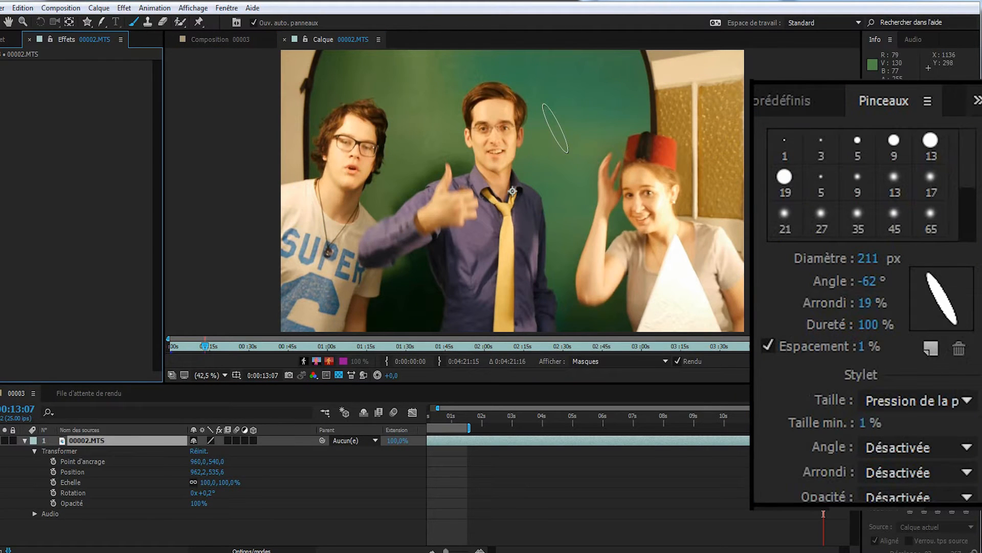
{"action": "mouse_move", "coordinate": [315, 174]}
{"action": "left_mouse_down"}
{"action": "mouse_move", "coordinate": [433, 108]}
{"action": "mouse_move", "coordinate": [443, 130]}
{"action": "left_mouse_up"}
{"action": "mouse_move", "coordinate": [470, 186]}
{"action": "left_mouse_down"}
{"action": "mouse_move", "coordinate": [501, 242]}
{"action": "mouse_move", "coordinate": [533, 216]}
{"action": "mouse_move", "coordinate": [630, 174]}
{"action": "mouse_move", "coordinate": [665, 253]}
{"action": "mouse_move", "coordinate": [727, 228]}
{"action": "left_mouse_up"}
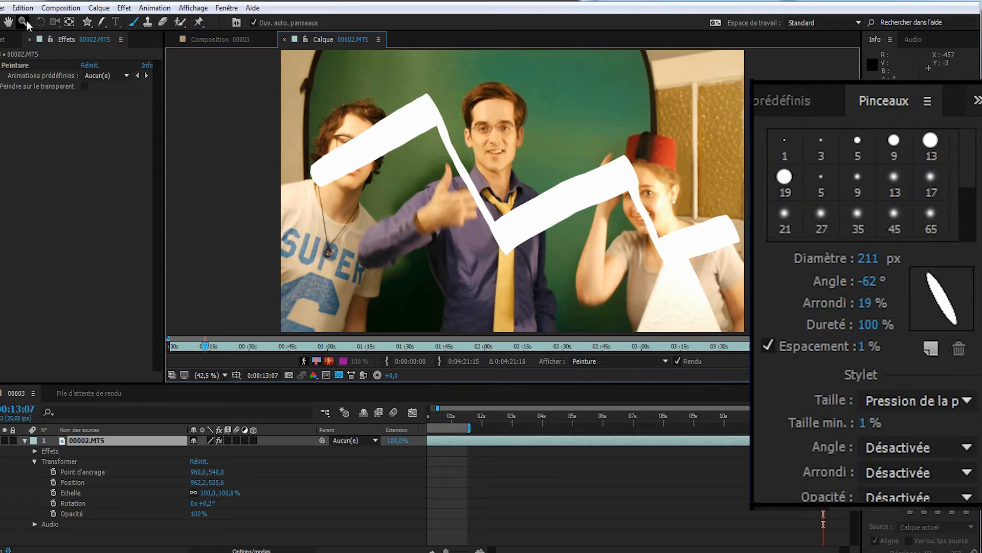
{"action": "mouse_move", "coordinate": [870, 281]}
{"action": "left_mouse_down"}
{"action": "mouse_move", "coordinate": [775, 285]}
{"action": "mouse_move", "coordinate": [759, 255]}
{"action": "mouse_move", "coordinate": [747, 255]}
{"action": "left_mouse_up"}
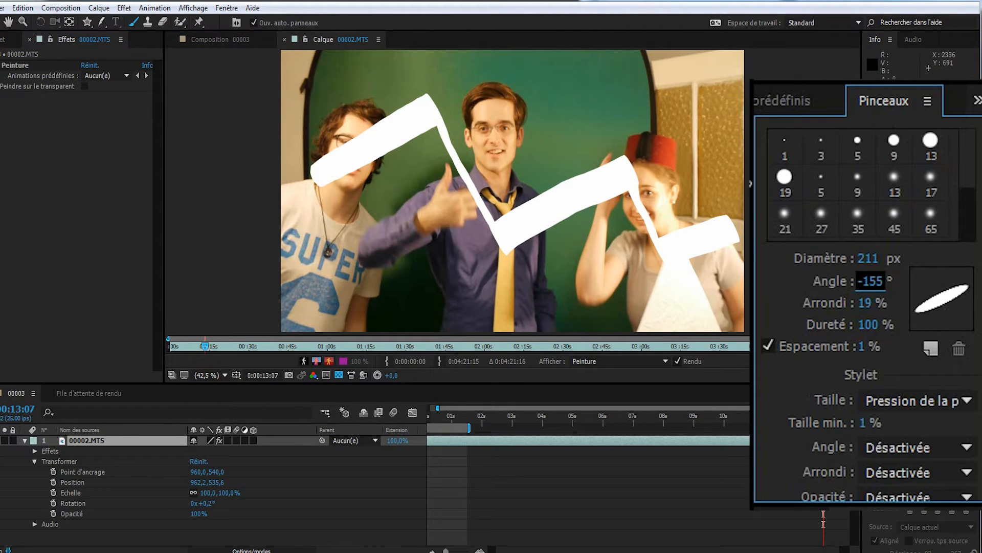
{"action": "mouse_move", "coordinate": [467, 108]}
{"action": "left_mouse_down"}
{"action": "mouse_move", "coordinate": [548, 67]}
{"action": "mouse_move", "coordinate": [576, 131]}
{"action": "mouse_move", "coordinate": [655, 93]}
{"action": "mouse_move", "coordinate": [673, 153]}
{"action": "mouse_move", "coordinate": [742, 135]}
{"action": "left_mouse_up"}
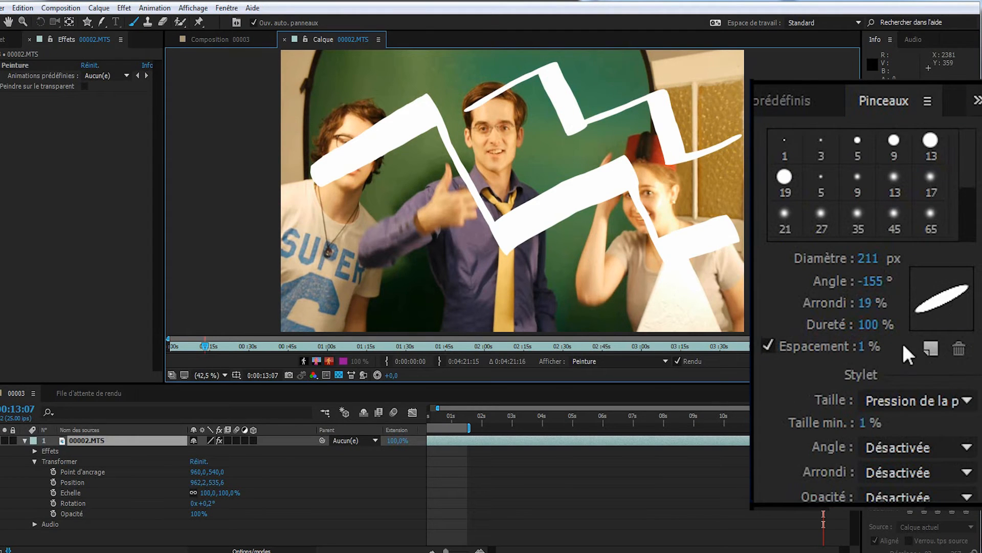
Step: Set the brush hardness to 1 % and roundness to 100 %, and paint a soft wavy stroke across the lower frame
{"action": "left_click", "coordinate": [870, 324]}
{"action": "type", "text": "0"}
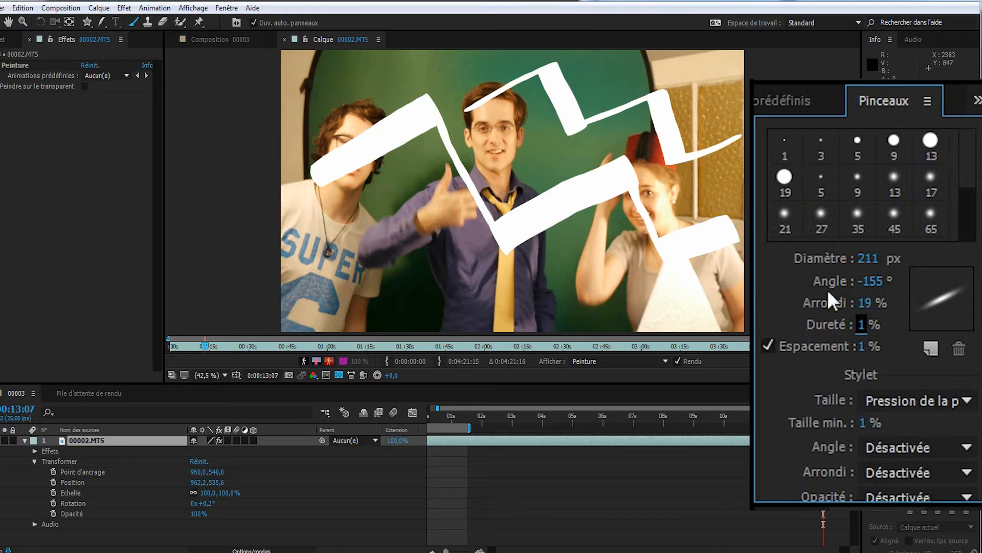
{"action": "left_click_drag", "start_coordinate": [867, 302], "coordinate": [951, 301]}
{"action": "mouse_move", "coordinate": [318, 263]}
{"action": "left_mouse_down"}
{"action": "mouse_move", "coordinate": [405, 215]}
{"action": "mouse_move", "coordinate": [434, 269]}
{"action": "mouse_move", "coordinate": [464, 289]}
{"action": "mouse_move", "coordinate": [568, 277]}
{"action": "mouse_move", "coordinate": [639, 306]}
{"action": "left_mouse_up"}
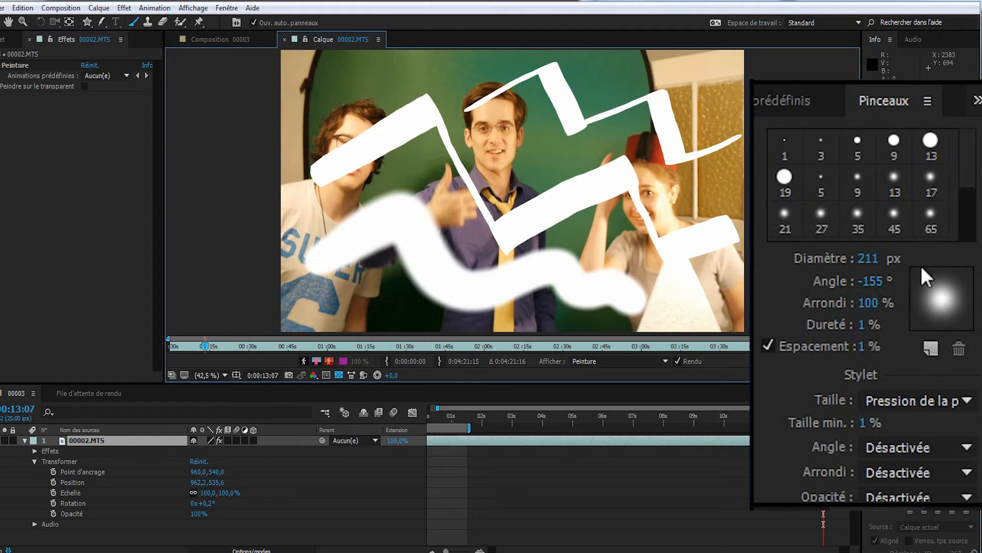
Step: Paint one short stroke at 100 % brush hardness and another at 0 % hardness to compare the edges
{"action": "mouse_move", "coordinate": [869, 325]}
{"action": "left_mouse_down"}
{"action": "mouse_move", "coordinate": [880, 307]}
{"action": "mouse_move", "coordinate": [888, 99]}
{"action": "left_mouse_up"}
{"action": "mouse_move", "coordinate": [322, 98]}
{"action": "left_mouse_down"}
{"action": "mouse_move", "coordinate": [389, 75]}
{"action": "mouse_move", "coordinate": [448, 83]}
{"action": "left_mouse_up"}
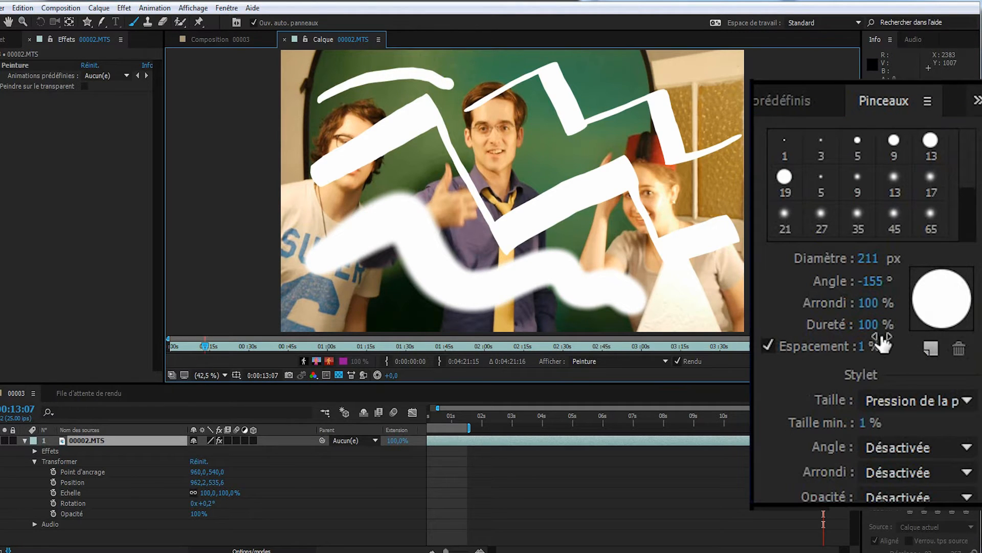
{"action": "left_click", "coordinate": [868, 325]}
{"action": "type", "text": "0"}
{"action": "left_click_drag", "start_coordinate": [477, 124], "coordinate": [584, 147]}
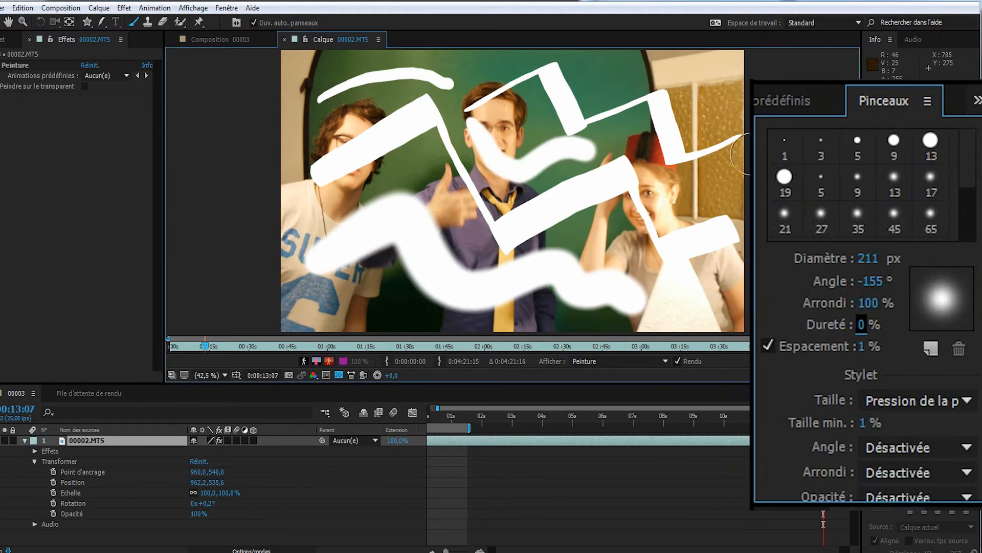
Step: Set the brush spacing to 70 % and paint a curving dotted stroke around the woman's head
{"action": "left_click", "coordinate": [863, 346]}
{"action": "type", "text": "70"}
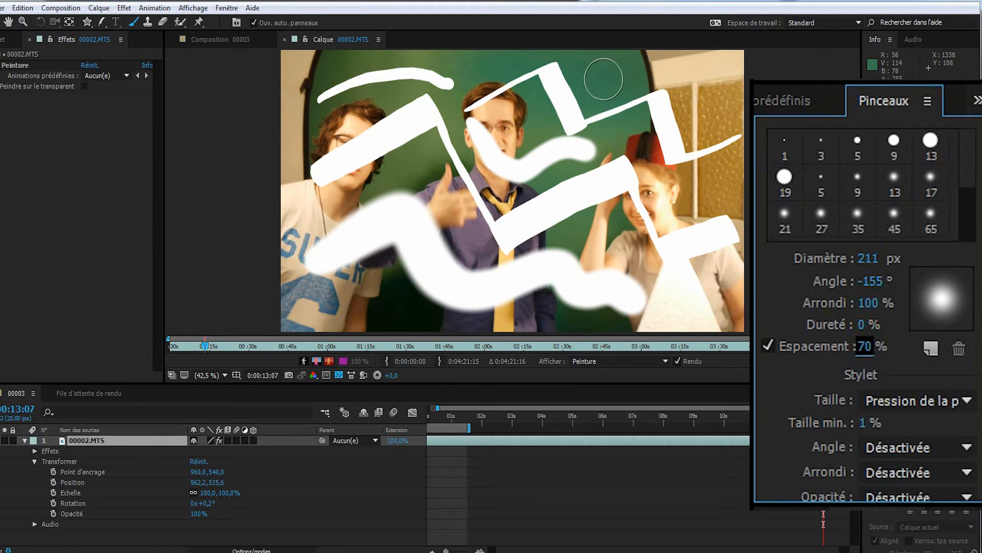
{"action": "mouse_move", "coordinate": [589, 72]}
{"action": "left_mouse_down"}
{"action": "mouse_move", "coordinate": [681, 64]}
{"action": "mouse_move", "coordinate": [698, 82]}
{"action": "mouse_move", "coordinate": [711, 179]}
{"action": "mouse_move", "coordinate": [676, 189]}
{"action": "mouse_move", "coordinate": [642, 147]}
{"action": "mouse_move", "coordinate": [613, 134]}
{"action": "mouse_move", "coordinate": [529, 192]}
{"action": "mouse_move", "coordinate": [489, 173]}
{"action": "mouse_move", "coordinate": [504, 104]}
{"action": "left_mouse_up"}
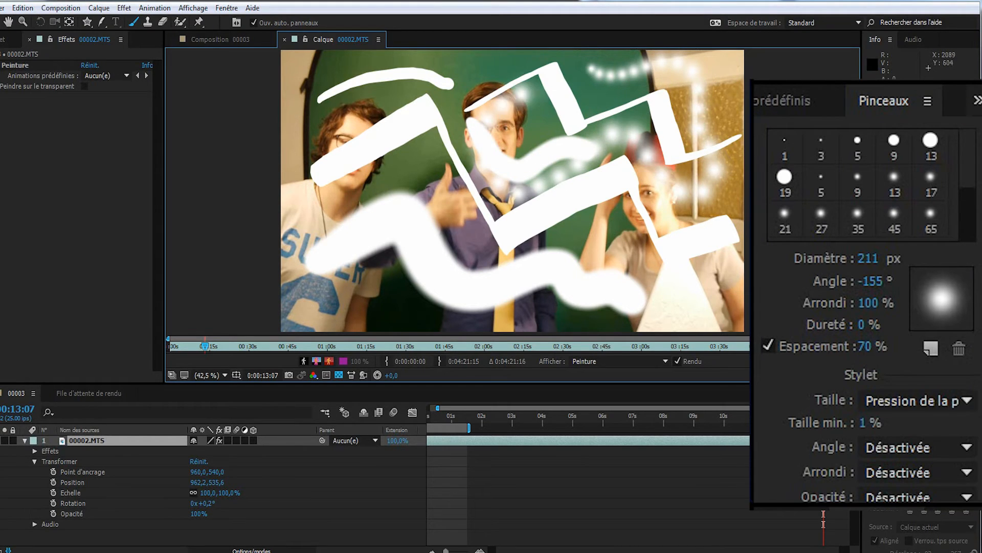
Step: Set the brush spacing to 4 % and paint a smooth stroke, and remove all strokes by deleting the Paint effect
{"action": "left_click_drag", "start_coordinate": [865, 348], "coordinate": [804, 368]}
{"action": "mouse_move", "coordinate": [365, 105]}
{"action": "left_mouse_down"}
{"action": "mouse_move", "coordinate": [291, 154]}
{"action": "mouse_move", "coordinate": [381, 176]}
{"action": "mouse_move", "coordinate": [500, 248]}
{"action": "left_mouse_up"}
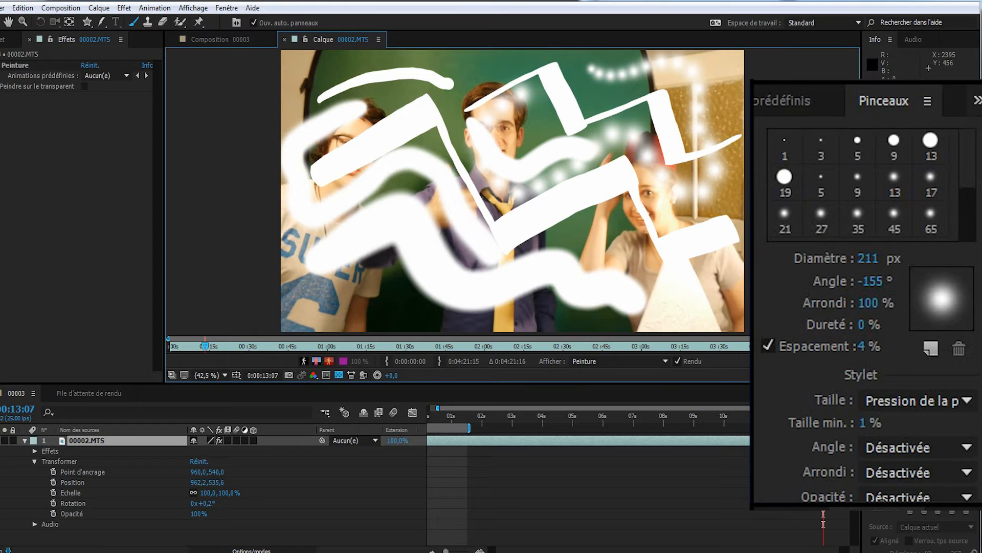
{"action": "left_click", "coordinate": [24, 66]}
{"action": "key", "text": "Delete"}
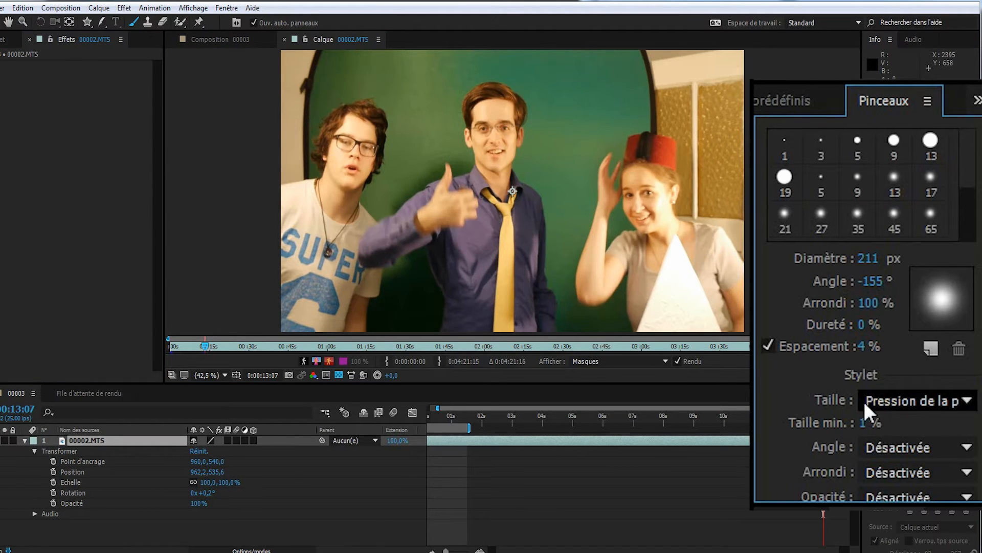
Step: Try a winding stroke with the brush size controlled by pen pressure, and undo it
{"action": "left_click", "coordinate": [930, 403]}
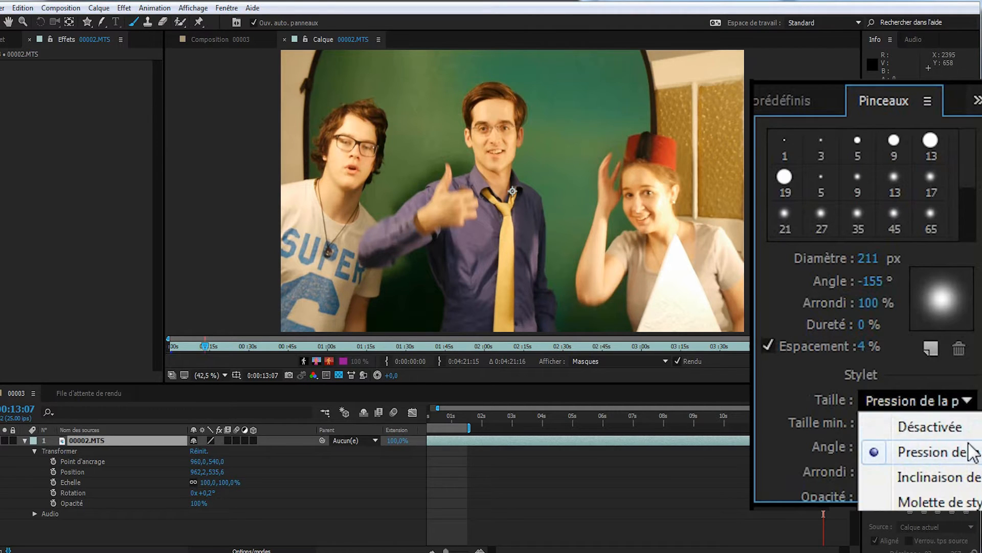
{"action": "left_click", "coordinate": [339, 9]}
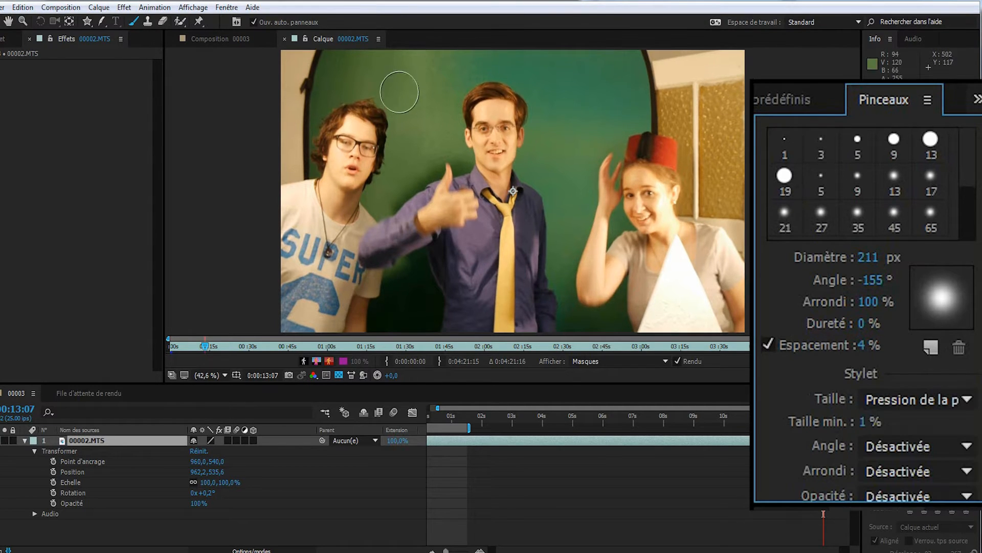
{"action": "mouse_move", "coordinate": [420, 78]}
{"action": "left_mouse_down"}
{"action": "mouse_move", "coordinate": [391, 112]}
{"action": "mouse_move", "coordinate": [471, 89]}
{"action": "mouse_move", "coordinate": [521, 95]}
{"action": "mouse_move", "coordinate": [503, 144]}
{"action": "mouse_move", "coordinate": [438, 200]}
{"action": "mouse_move", "coordinate": [591, 192]}
{"action": "mouse_move", "coordinate": [644, 246]}
{"action": "mouse_move", "coordinate": [728, 272]}
{"action": "left_mouse_up"}
{"action": "left_click", "coordinate": [23, 7]}
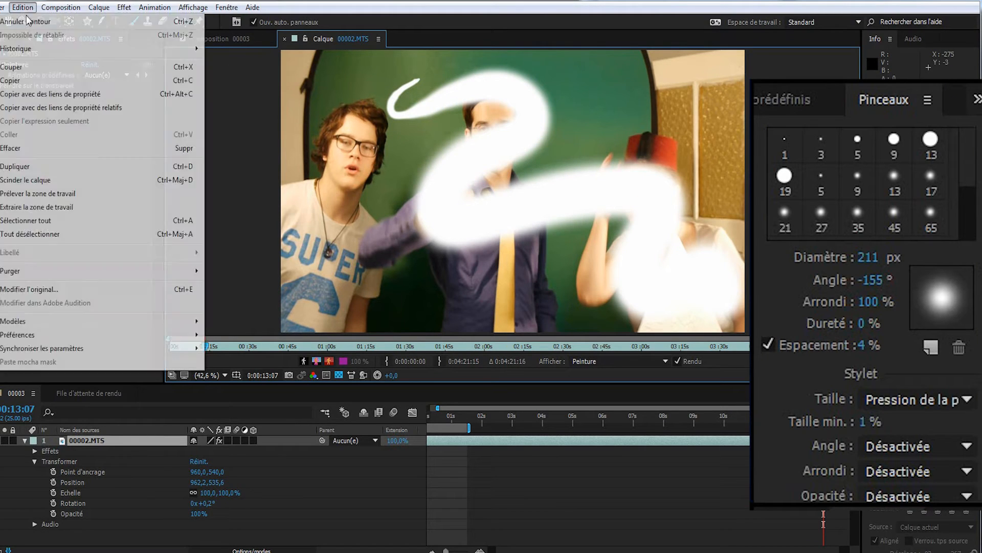
{"action": "left_click", "coordinate": [41, 17]}
Step: Disable the stylus size control and paint a looping stroke with the roundness controlled by pen pressure
{"action": "left_click", "coordinate": [920, 398]}
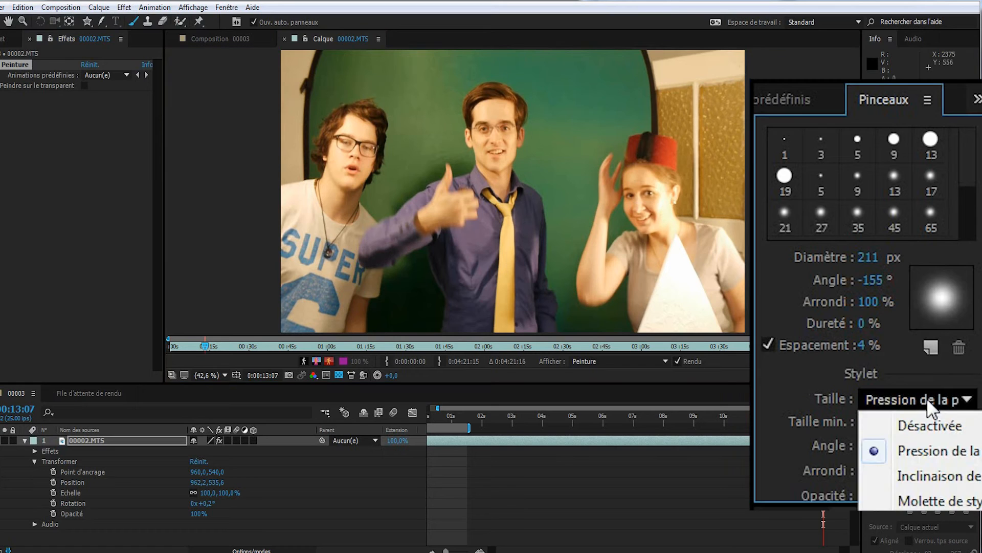
{"action": "left_click", "coordinate": [931, 425]}
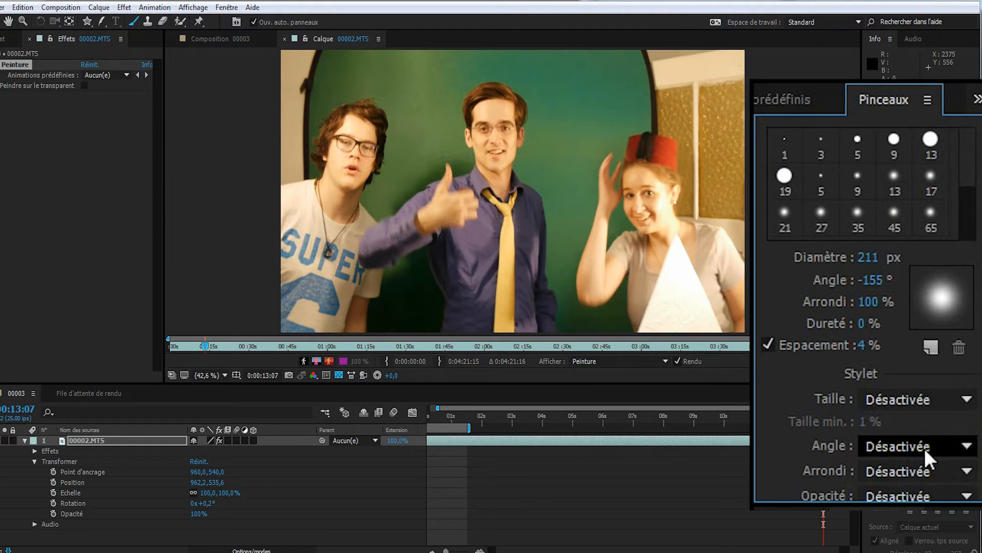
{"action": "left_click", "coordinate": [929, 471]}
{"action": "left_click", "coordinate": [921, 498]}
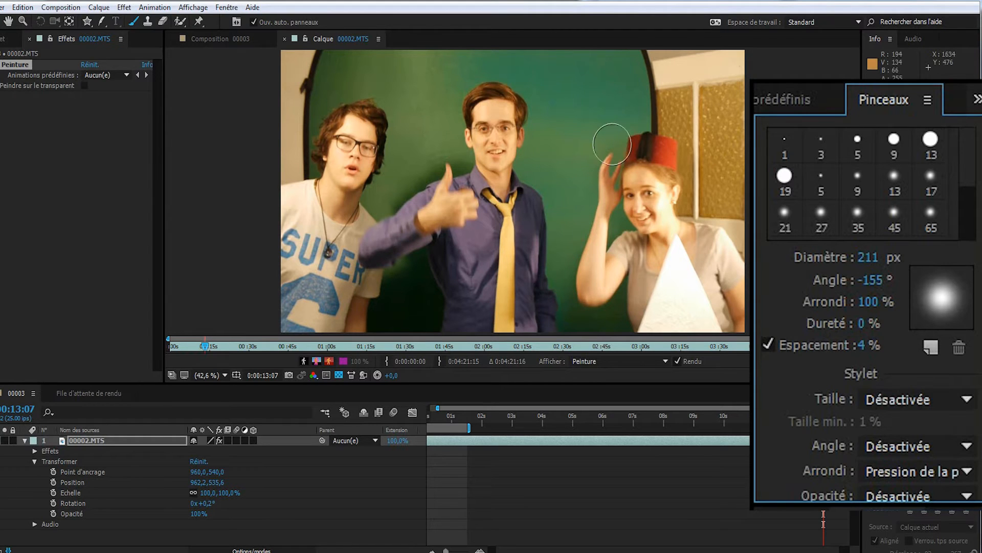
{"action": "mouse_move", "coordinate": [366, 89]}
{"action": "left_mouse_down"}
{"action": "mouse_move", "coordinate": [460, 79]}
{"action": "mouse_move", "coordinate": [583, 215]}
{"action": "mouse_move", "coordinate": [706, 262]}
{"action": "mouse_move", "coordinate": [619, 115]}
{"action": "mouse_move", "coordinate": [642, 216]}
{"action": "mouse_move", "coordinate": [432, 278]}
{"action": "mouse_move", "coordinate": [517, 271]}
{"action": "left_mouse_up"}
Step: Switch pen pressure from the brush's roundness control to its opacity control, and delete the Paint effect
{"action": "left_click", "coordinate": [945, 470]}
{"action": "left_click", "coordinate": [937, 496]}
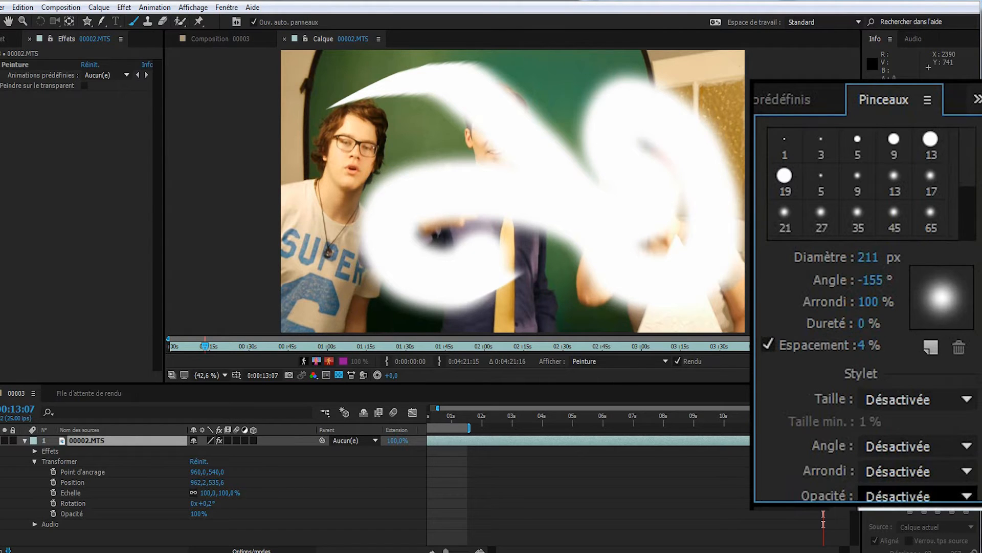
{"action": "left_click", "coordinate": [921, 538]}
{"action": "left_click", "coordinate": [14, 66]}
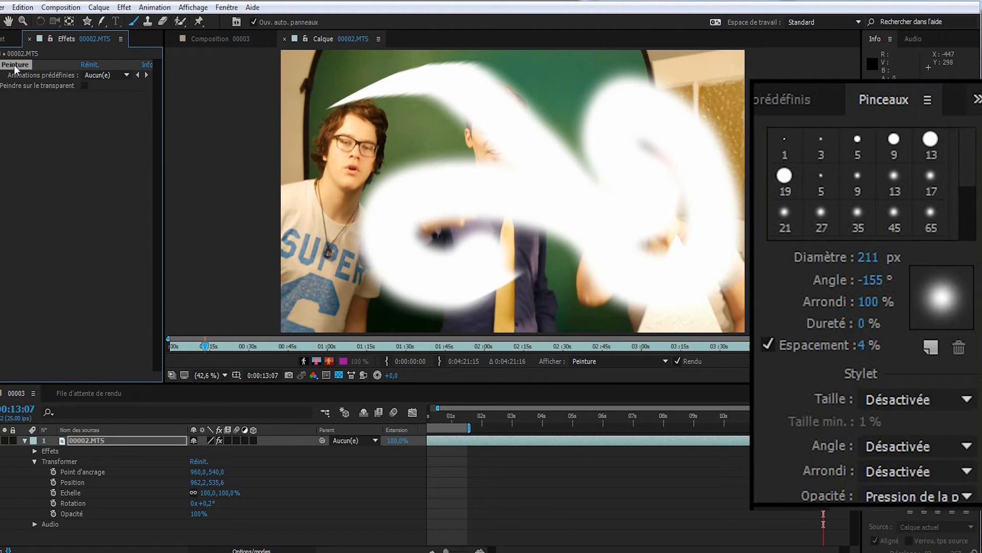
{"action": "key", "text": "Delete"}
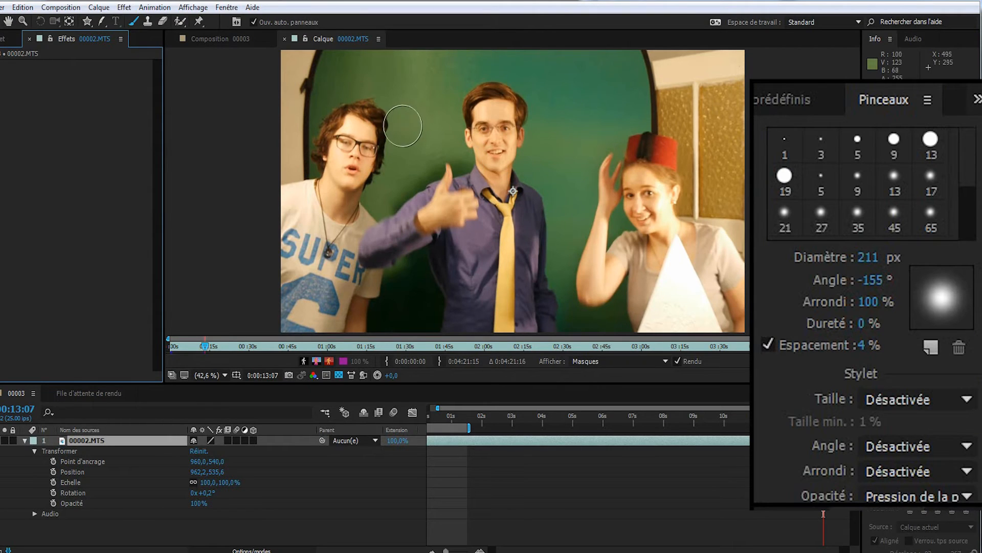
Step: Try a long curving stroke with the opacity controlled by pen pressure, and undo it
{"action": "mouse_move", "coordinate": [543, 88]}
{"action": "left_mouse_down"}
{"action": "mouse_move", "coordinate": [573, 153]}
{"action": "mouse_move", "coordinate": [445, 172]}
{"action": "mouse_move", "coordinate": [544, 238]}
{"action": "mouse_move", "coordinate": [710, 249]}
{"action": "mouse_move", "coordinate": [712, 56]}
{"action": "left_mouse_up"}
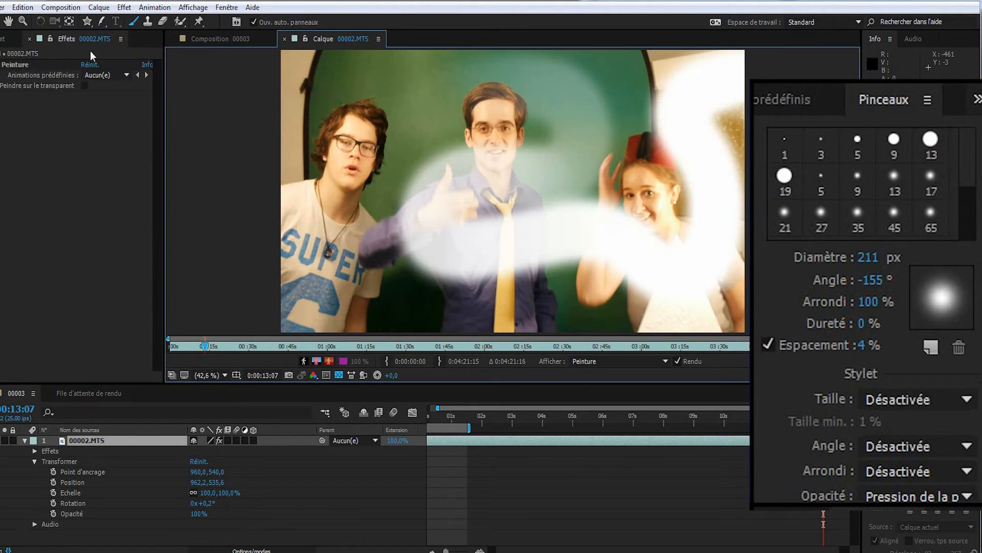
{"action": "left_click", "coordinate": [23, 7]}
{"action": "left_click", "coordinate": [27, 22]}
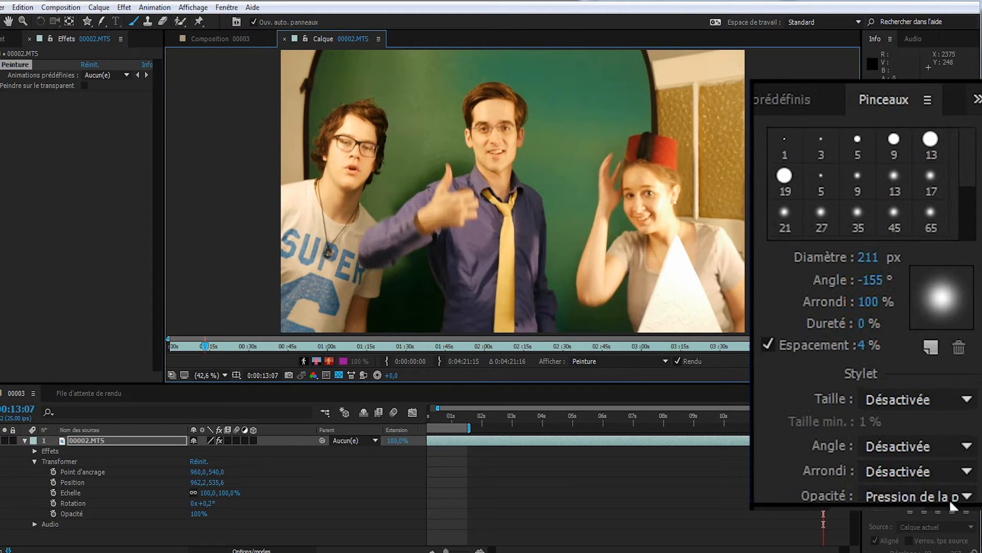
Step: Disable the stylus opacity control and keep the size control set to Désactivée
{"action": "left_click", "coordinate": [954, 400]}
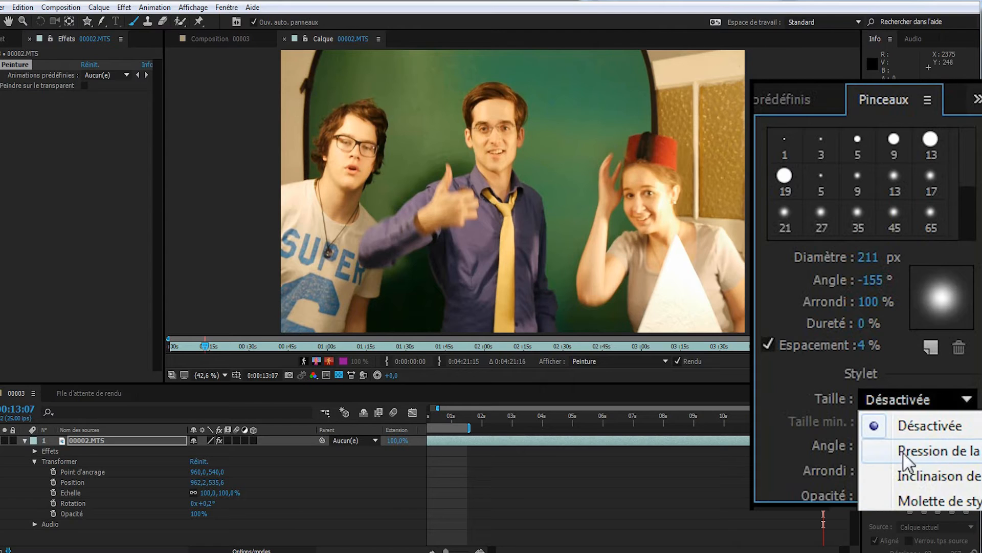
{"action": "left_click", "coordinate": [913, 428]}
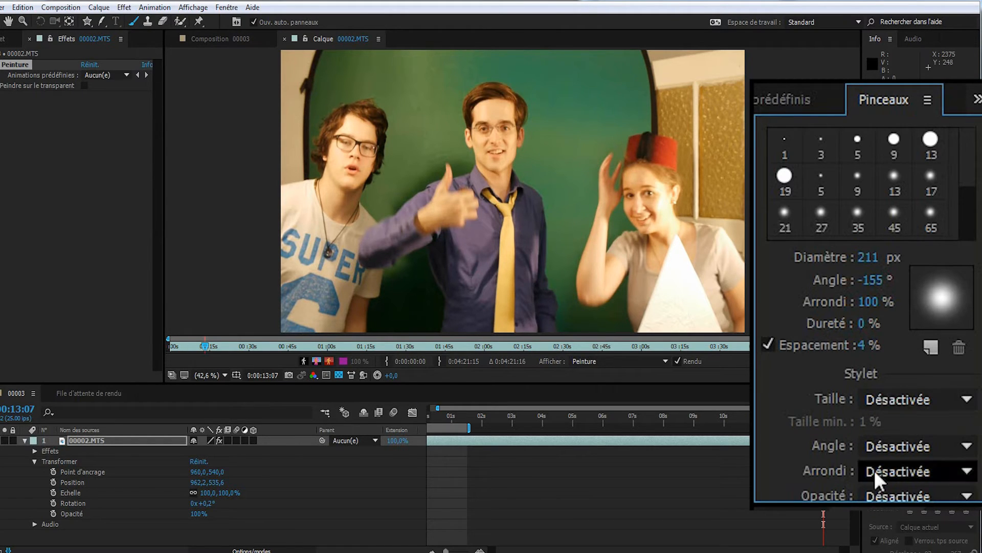
Step: Change the paint foreground colour to red and paint a thick stroke across the upper part of the frame
{"action": "left_click", "coordinate": [876, 273]}
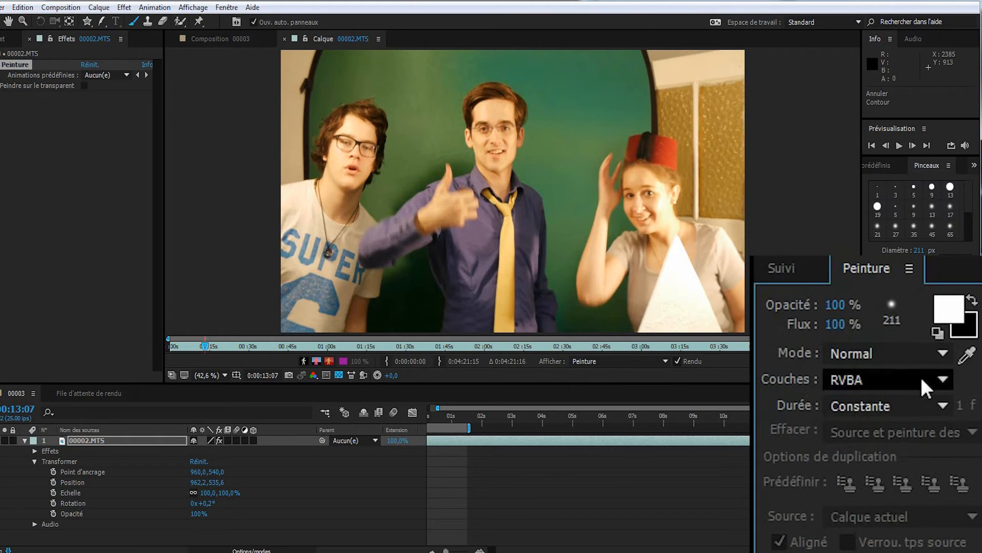
{"action": "left_click", "coordinate": [954, 307]}
{"action": "left_click", "coordinate": [174, 195]}
{"action": "left_click", "coordinate": [277, 196]}
{"action": "left_click_drag", "start_coordinate": [348, 144], "coordinate": [780, 187]}
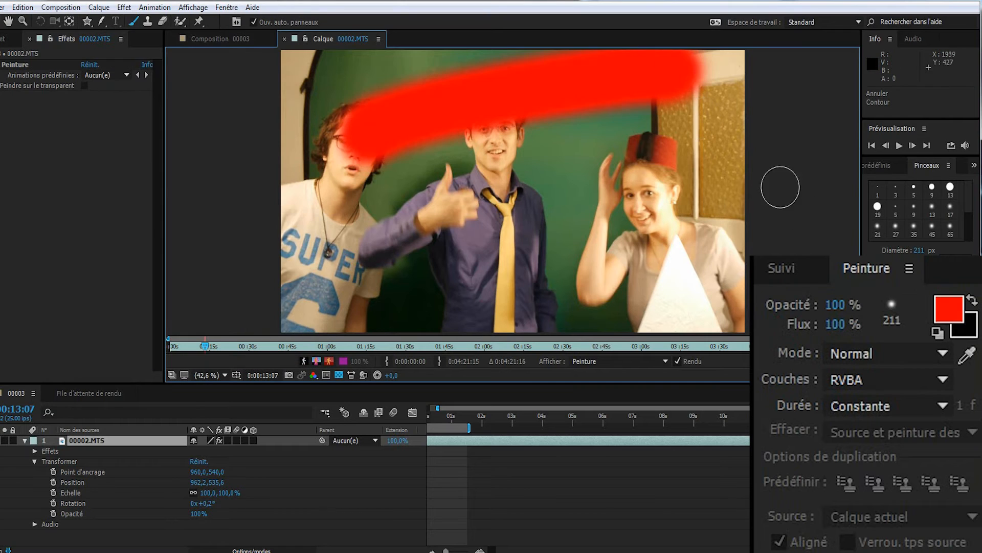
Step: Set the paint blending mode to Ecran and paint a second red stroke below the first
{"action": "left_click", "coordinate": [873, 353]}
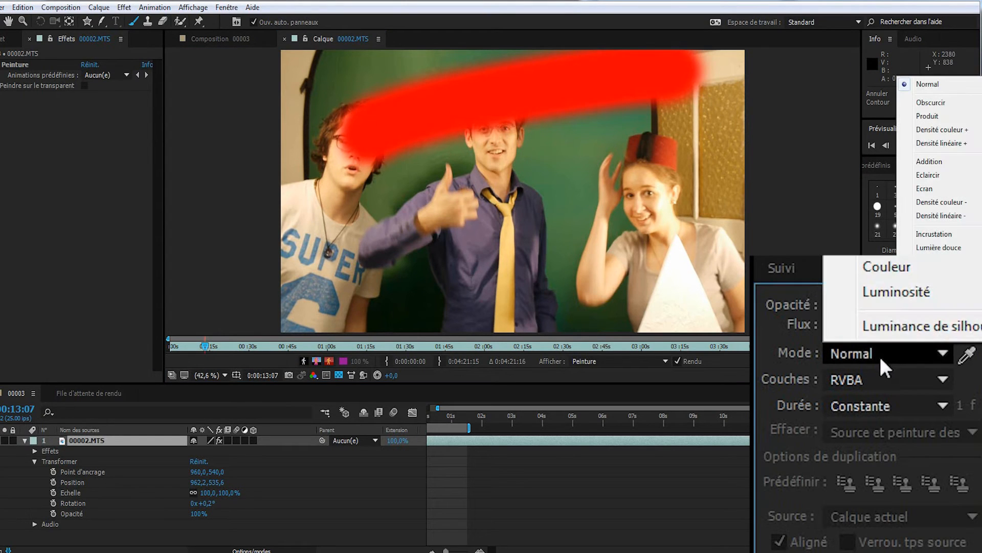
{"action": "left_click", "coordinate": [926, 188]}
{"action": "mouse_move", "coordinate": [356, 220]}
{"action": "left_mouse_down"}
{"action": "mouse_move", "coordinate": [594, 133]}
{"action": "mouse_move", "coordinate": [696, 129]}
{"action": "mouse_move", "coordinate": [403, 211]}
{"action": "mouse_move", "coordinate": [410, 238]}
{"action": "left_mouse_up"}
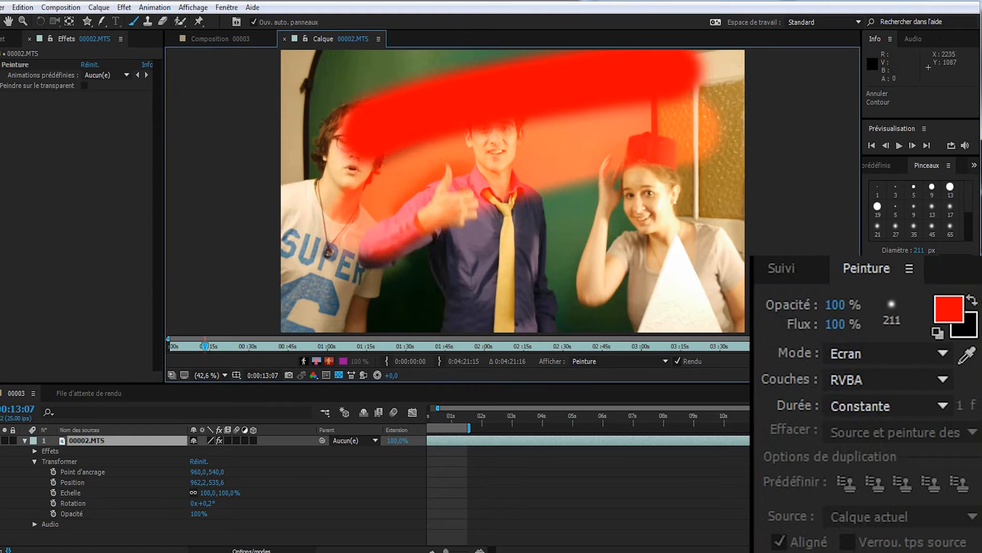
Step: Set the paint blending mode to Produit and paint a red stroke across the lower part of the frame
{"action": "left_click", "coordinate": [851, 353]}
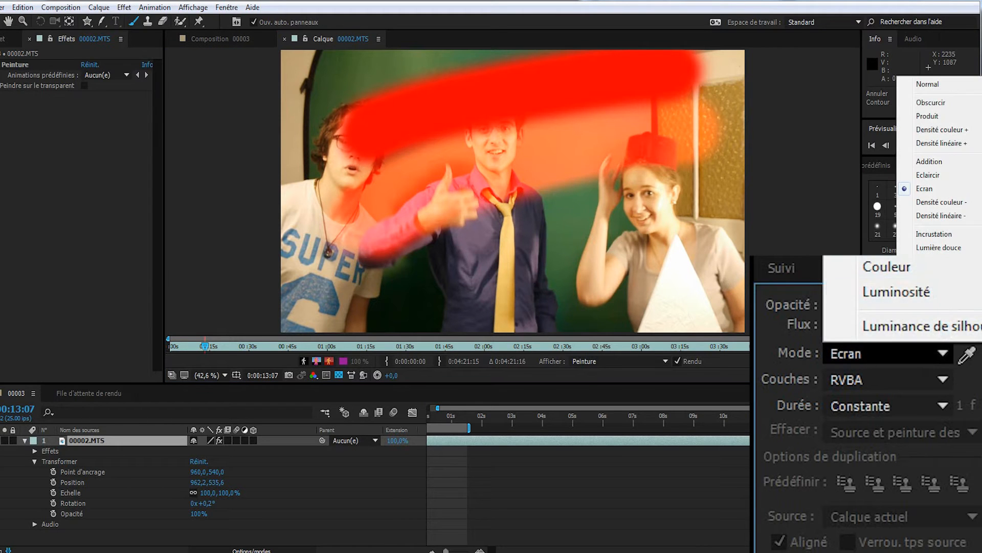
{"action": "left_click", "coordinate": [944, 117]}
{"action": "mouse_move", "coordinate": [373, 285]}
{"action": "left_mouse_down"}
{"action": "mouse_move", "coordinate": [701, 186]}
{"action": "mouse_move", "coordinate": [603, 231]}
{"action": "mouse_move", "coordinate": [737, 266]}
{"action": "left_mouse_up"}
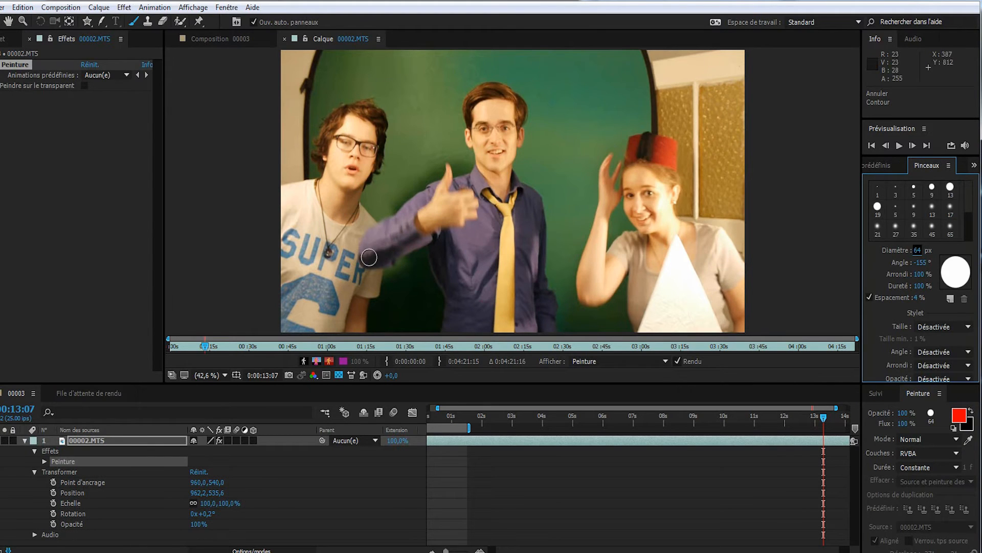
Step: Write the word "Prout" across the video frame in two thick red Normal-mode brush strokes, and select the Peinture effect
{"action": "left_click_drag", "start_coordinate": [340, 110], "coordinate": [361, 174]}
{"action": "mouse_move", "coordinate": [425, 253]}
{"action": "left_mouse_down"}
{"action": "mouse_move", "coordinate": [494, 242]}
{"action": "mouse_move", "coordinate": [560, 248]}
{"action": "mouse_move", "coordinate": [638, 158]}
{"action": "mouse_move", "coordinate": [669, 170]}
{"action": "left_mouse_up"}
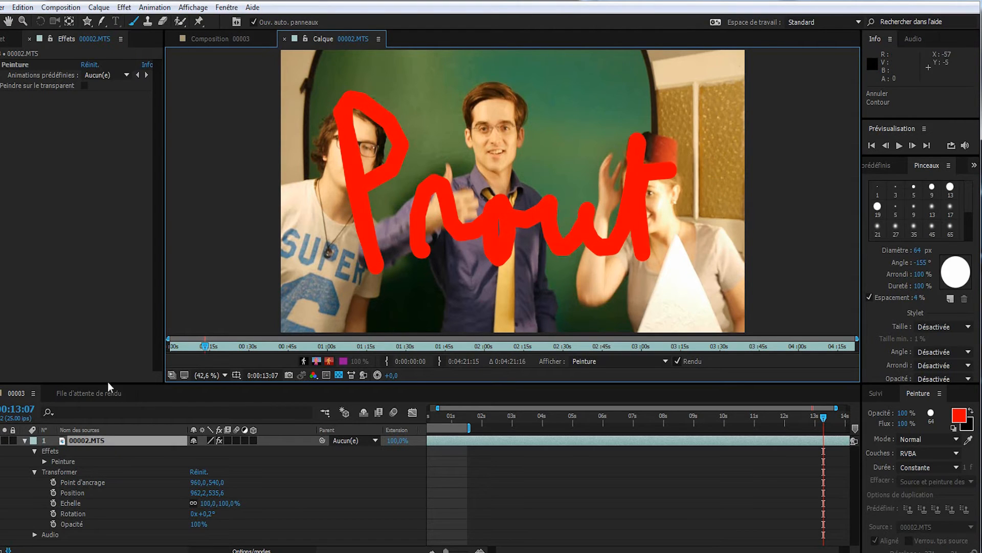
{"action": "left_click", "coordinate": [17, 66]}
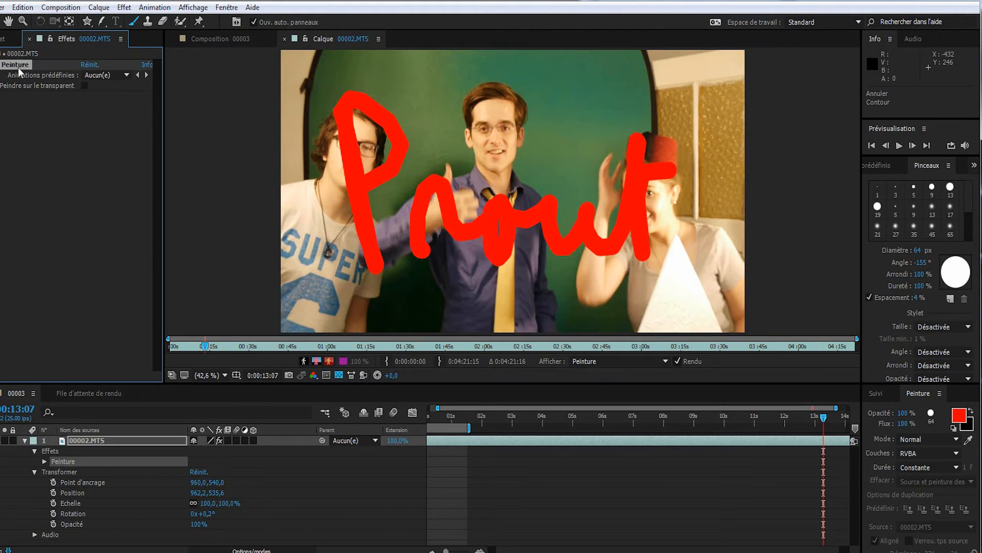
Step: Reveal the individual strokes of the Peinture effect in the timeline and select Pinceau 1 and Pinceau 2 in turn
{"action": "left_click", "coordinate": [34, 472]}
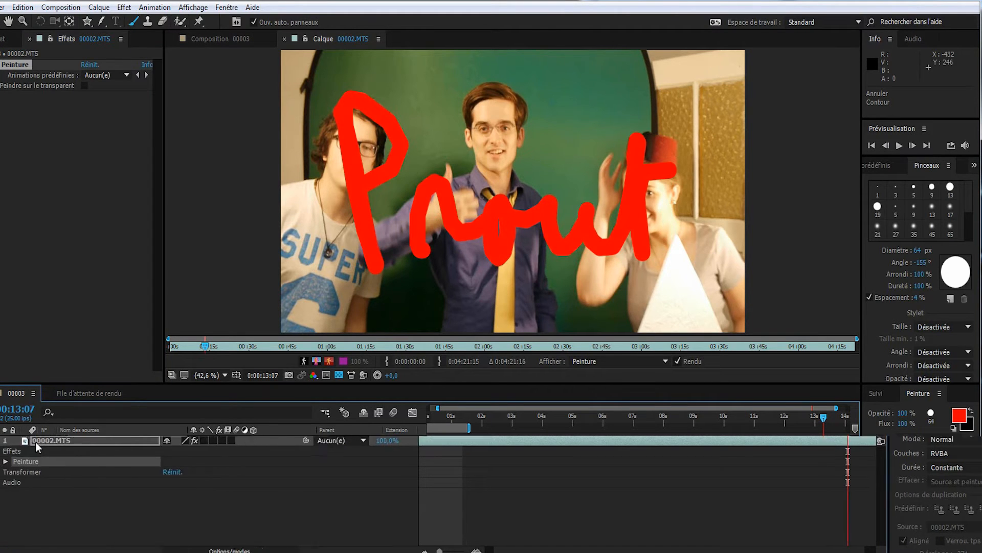
{"action": "left_click", "coordinate": [43, 499]}
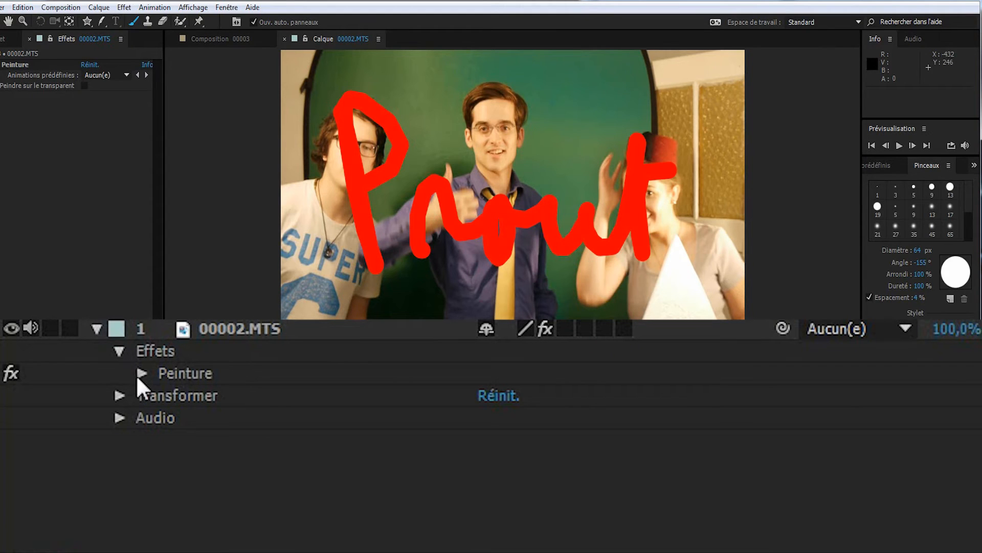
{"action": "left_click", "coordinate": [140, 373]}
{"action": "left_click", "coordinate": [213, 441]}
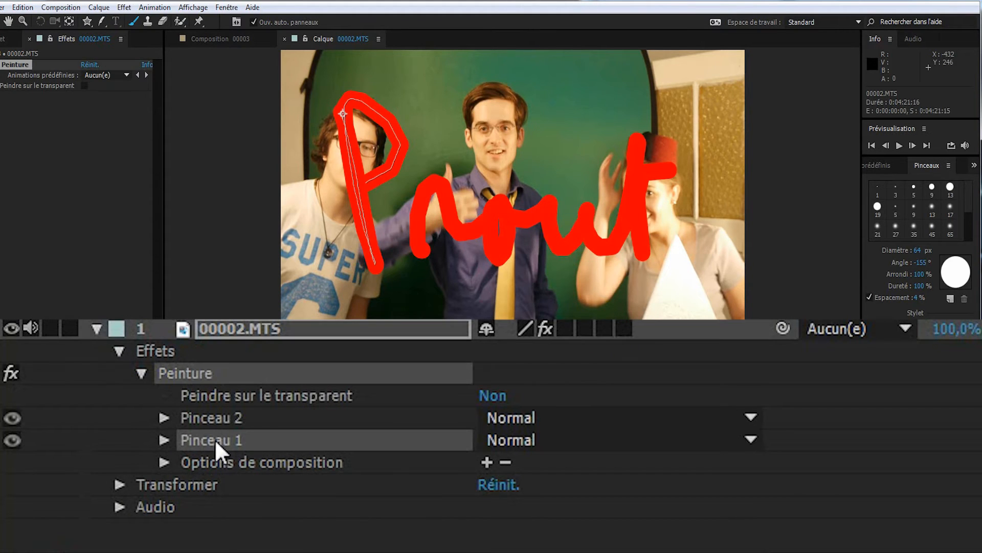
{"action": "left_click", "coordinate": [216, 419]}
{"action": "left_click", "coordinate": [212, 441]}
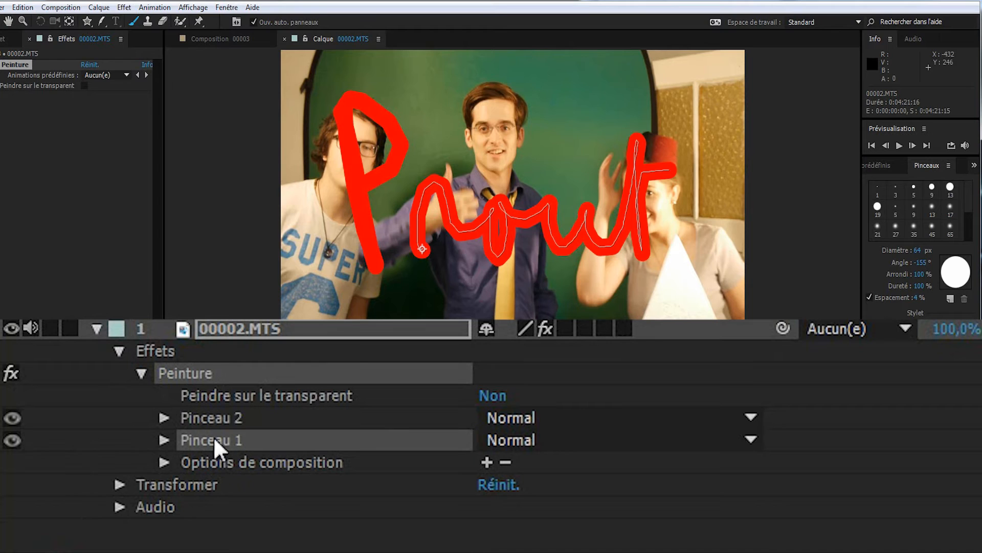
Step: Move the P stroke slightly to the left in the frame with the Selection tool, and select the "rout" stroke
{"action": "key", "text": "v"}
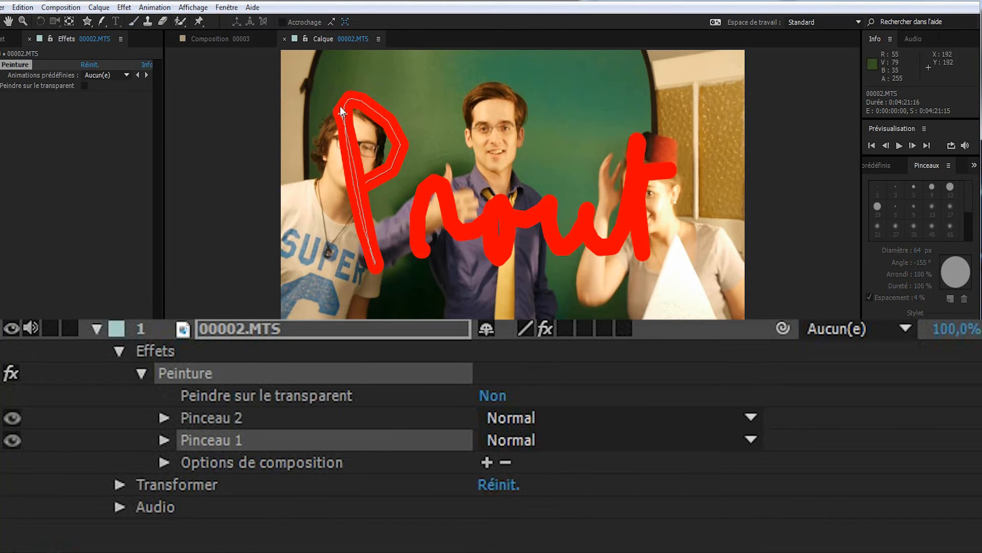
{"action": "left_click", "coordinate": [341, 109]}
{"action": "mouse_move", "coordinate": [342, 111]}
{"action": "left_mouse_down"}
{"action": "mouse_move", "coordinate": [306, 93]}
{"action": "mouse_move", "coordinate": [635, 88]}
{"action": "mouse_move", "coordinate": [526, 85]}
{"action": "mouse_move", "coordinate": [276, 112]}
{"action": "mouse_move", "coordinate": [545, 87]}
{"action": "mouse_move", "coordinate": [334, 111]}
{"action": "left_mouse_up"}
{"action": "left_click", "coordinate": [432, 195]}
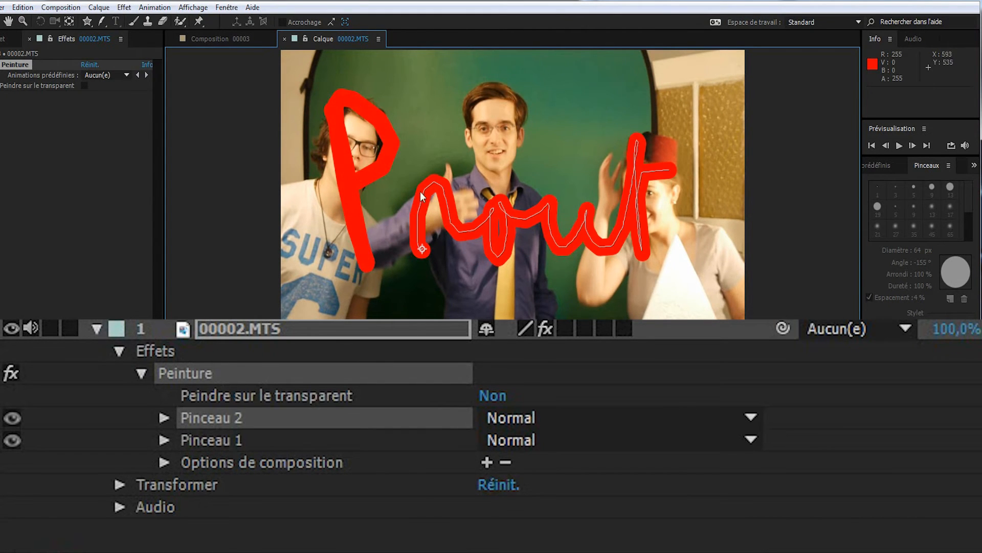
Step: Redraw the P with the Brush tool while Pinceau 1 is selected, so the new shape replaces its path
{"action": "left_click", "coordinate": [340, 139]}
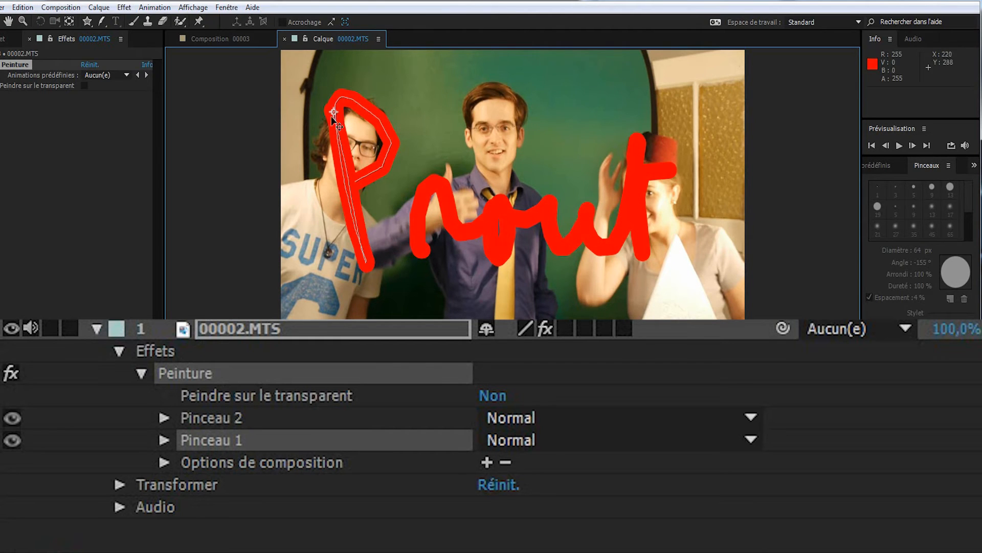
{"action": "left_click", "coordinate": [133, 22]}
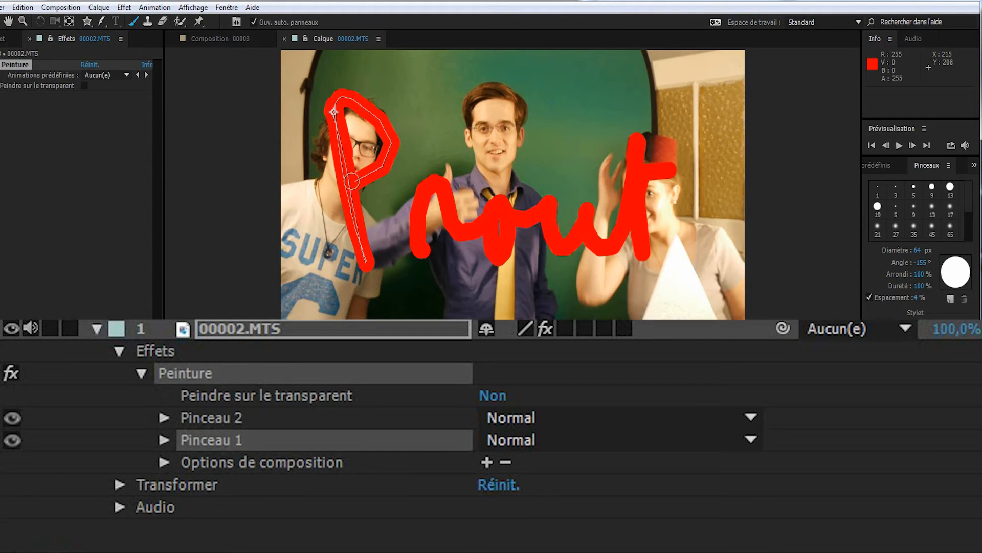
{"action": "mouse_move", "coordinate": [353, 218]}
{"action": "left_mouse_down"}
{"action": "mouse_move", "coordinate": [337, 94]}
{"action": "mouse_move", "coordinate": [411, 136]}
{"action": "mouse_move", "coordinate": [346, 187]}
{"action": "left_mouse_up"}
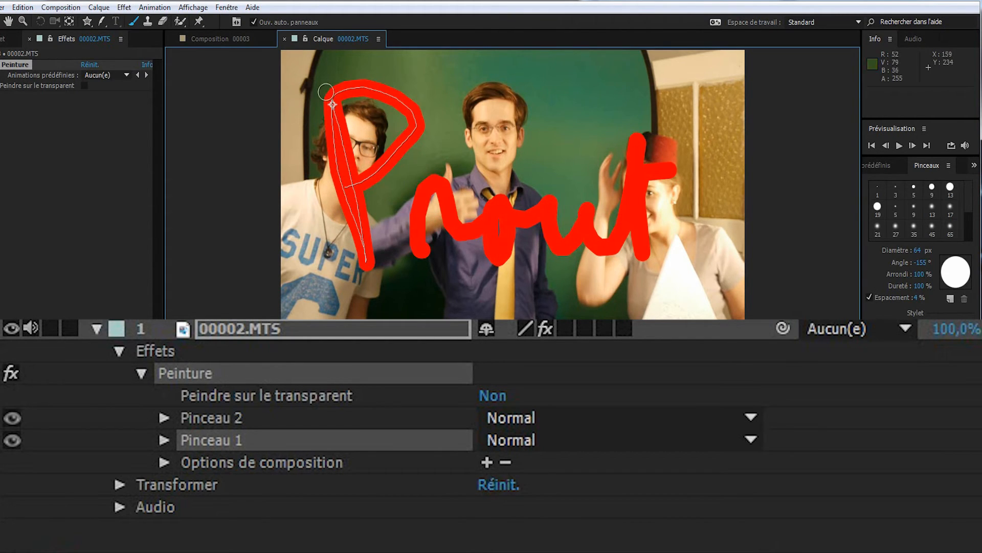
Step: Reveal Pinceau 1's contour options and try out its Fin value, ending at 100 %
{"action": "left_click", "coordinate": [167, 426]}
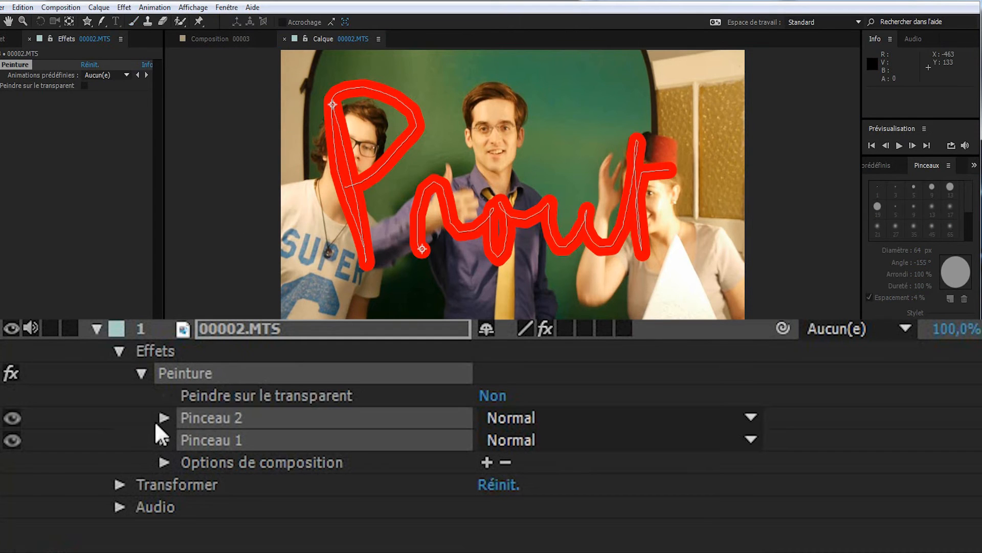
{"action": "left_click", "coordinate": [150, 437]}
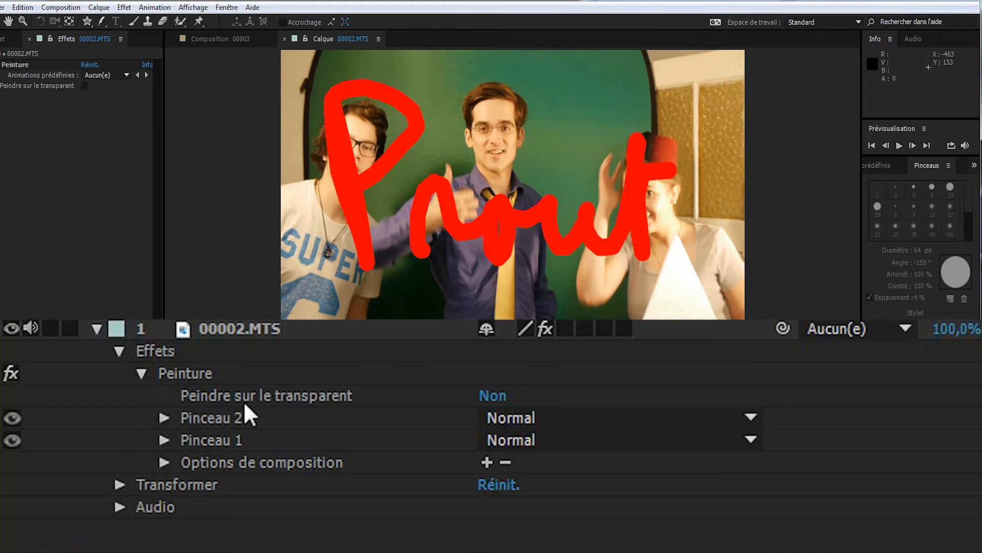
{"action": "left_click", "coordinate": [203, 441]}
{"action": "left_click", "coordinate": [163, 440]}
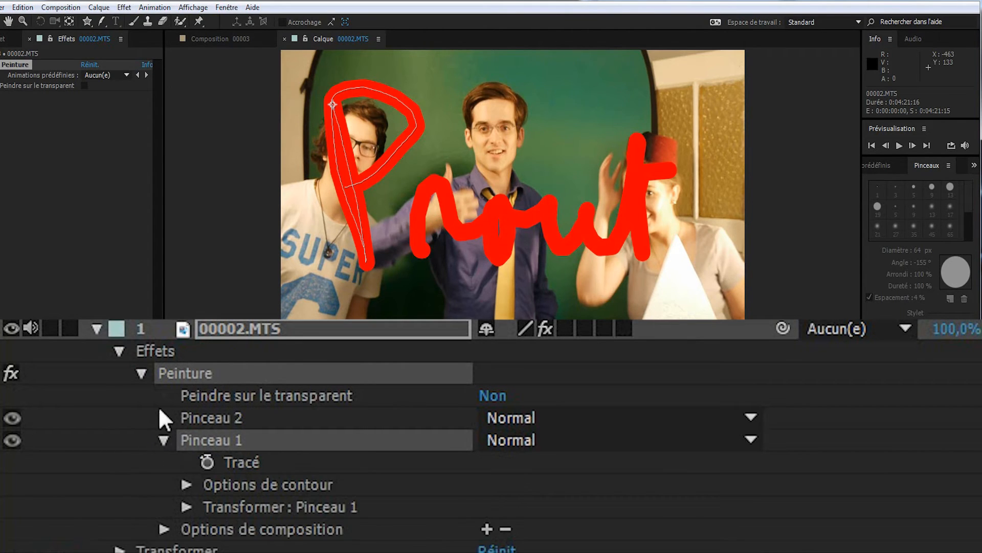
{"action": "left_click", "coordinate": [186, 484]}
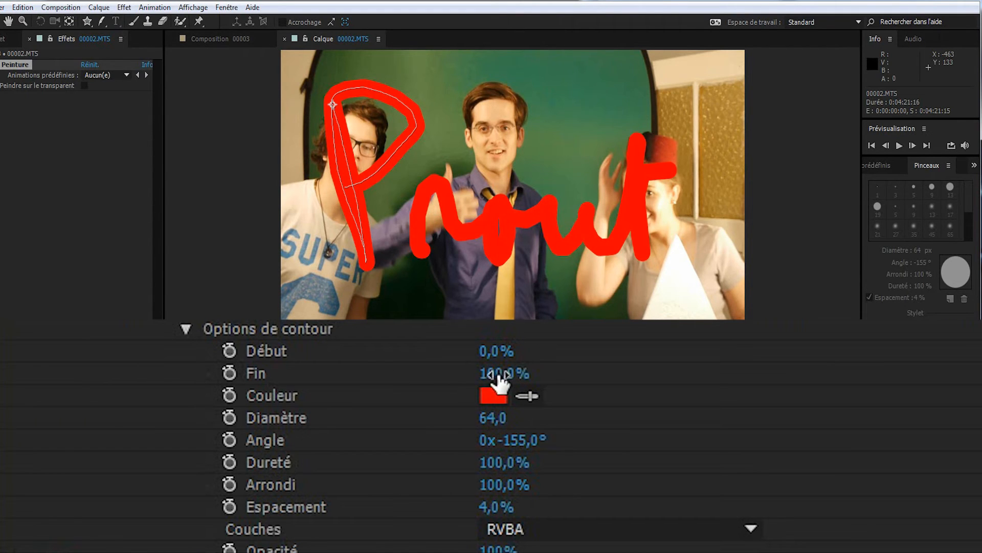
{"action": "mouse_move", "coordinate": [494, 374]}
{"action": "left_mouse_down"}
{"action": "mouse_move", "coordinate": [393, 408]}
{"action": "mouse_move", "coordinate": [611, 375]}
{"action": "mouse_move", "coordinate": [404, 397]}
{"action": "mouse_move", "coordinate": [468, 377]}
{"action": "mouse_move", "coordinate": [557, 372]}
{"action": "mouse_move", "coordinate": [469, 375]}
{"action": "mouse_move", "coordinate": [574, 373]}
{"action": "mouse_move", "coordinate": [612, 362]}
{"action": "mouse_move", "coordinate": [484, 373]}
{"action": "mouse_move", "coordinate": [635, 351]}
{"action": "mouse_move", "coordinate": [502, 353]}
{"action": "mouse_move", "coordinate": [428, 373]}
{"action": "mouse_move", "coordinate": [612, 369]}
{"action": "left_mouse_up"}
Step: Change Pinceau 1's colour to blue and set its diameter to 49
{"action": "left_click", "coordinate": [495, 398]}
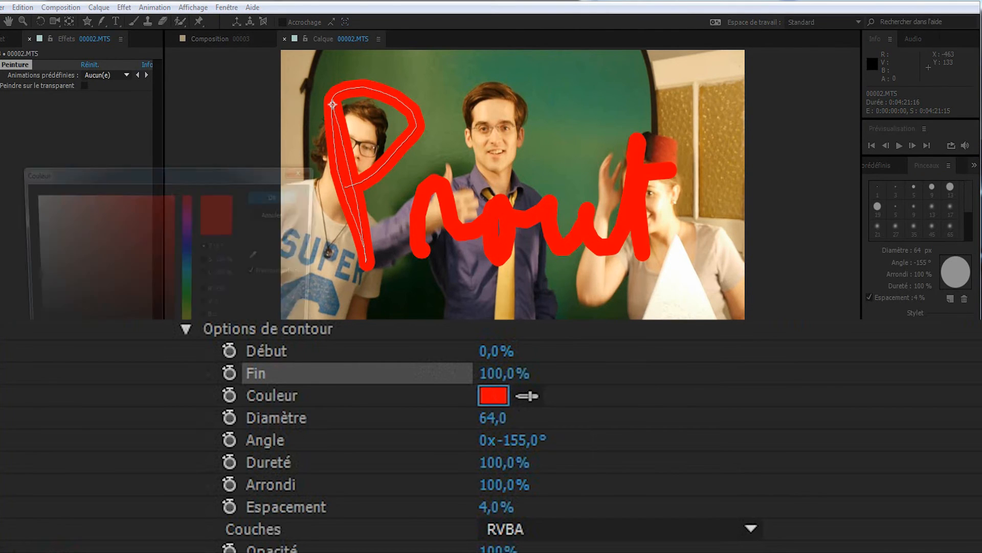
{"action": "left_click", "coordinate": [189, 243]}
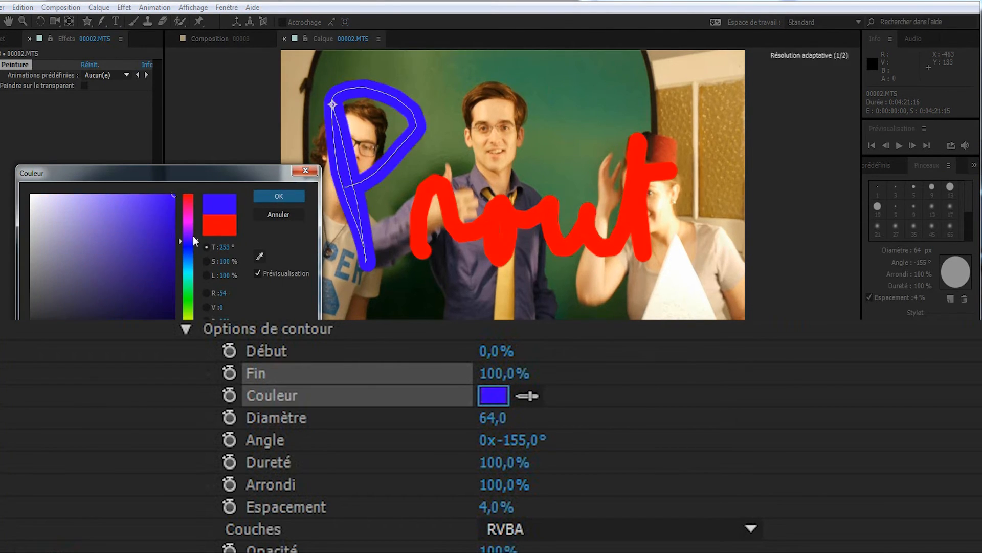
{"action": "left_click", "coordinate": [279, 196]}
{"action": "mouse_move", "coordinate": [500, 423]}
{"action": "left_mouse_down"}
{"action": "mouse_move", "coordinate": [638, 407]}
{"action": "mouse_move", "coordinate": [384, 408]}
{"action": "mouse_move", "coordinate": [421, 409]}
{"action": "left_mouse_up"}
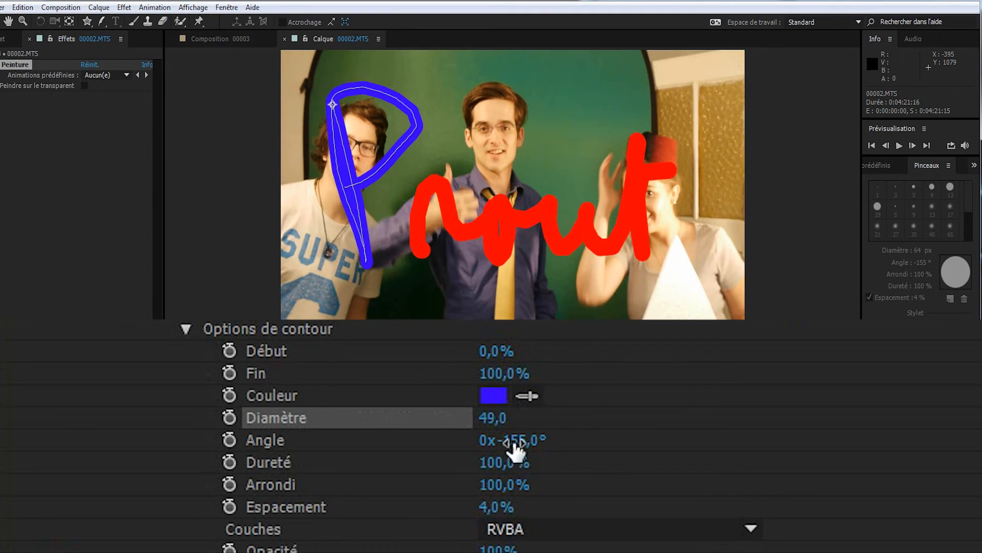
Step: Try Pinceau 1's hardness and roundness at 0 %, return both to 100 %, and set its angle to -94° and spacing to 1 %
{"action": "mouse_move", "coordinate": [501, 463]}
{"action": "left_mouse_down"}
{"action": "mouse_move", "coordinate": [168, 447]}
{"action": "mouse_move", "coordinate": [646, 456]}
{"action": "mouse_move", "coordinate": [230, 463]}
{"action": "mouse_move", "coordinate": [447, 478]}
{"action": "mouse_move", "coordinate": [588, 462]}
{"action": "mouse_move", "coordinate": [324, 468]}
{"action": "left_mouse_up"}
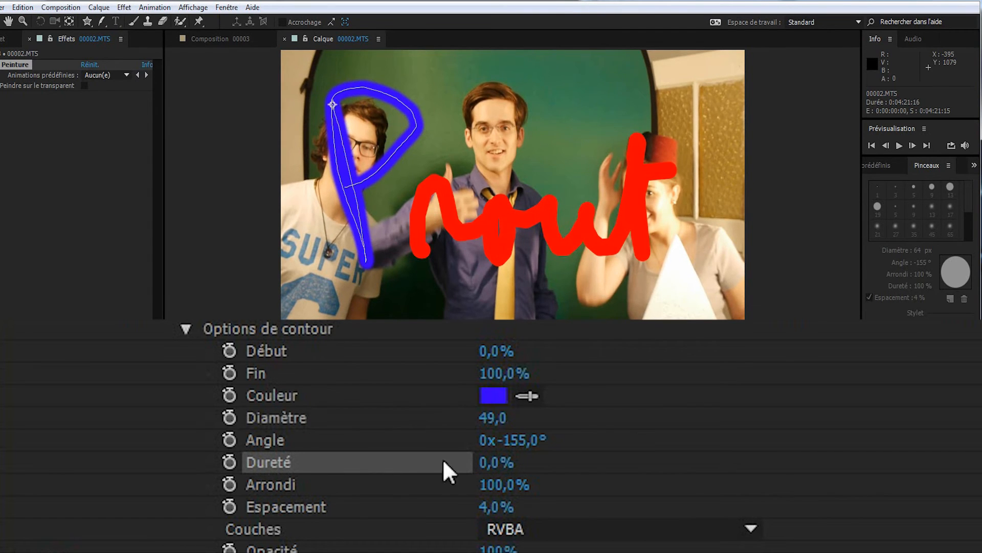
{"action": "mouse_move", "coordinate": [498, 467]}
{"action": "left_mouse_down"}
{"action": "mouse_move", "coordinate": [570, 452]}
{"action": "mouse_move", "coordinate": [701, 462]}
{"action": "left_mouse_up"}
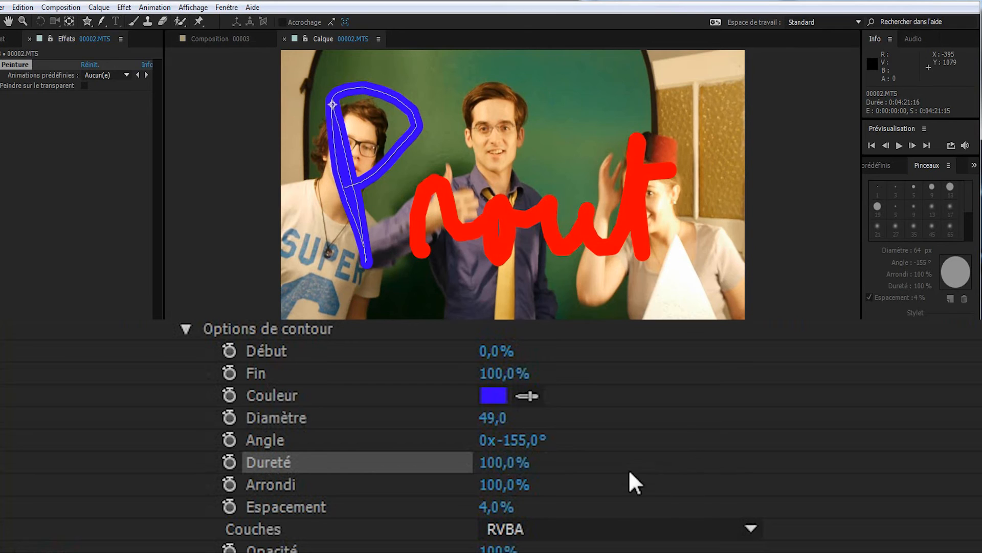
{"action": "left_click_drag", "start_coordinate": [502, 486], "coordinate": [254, 481]}
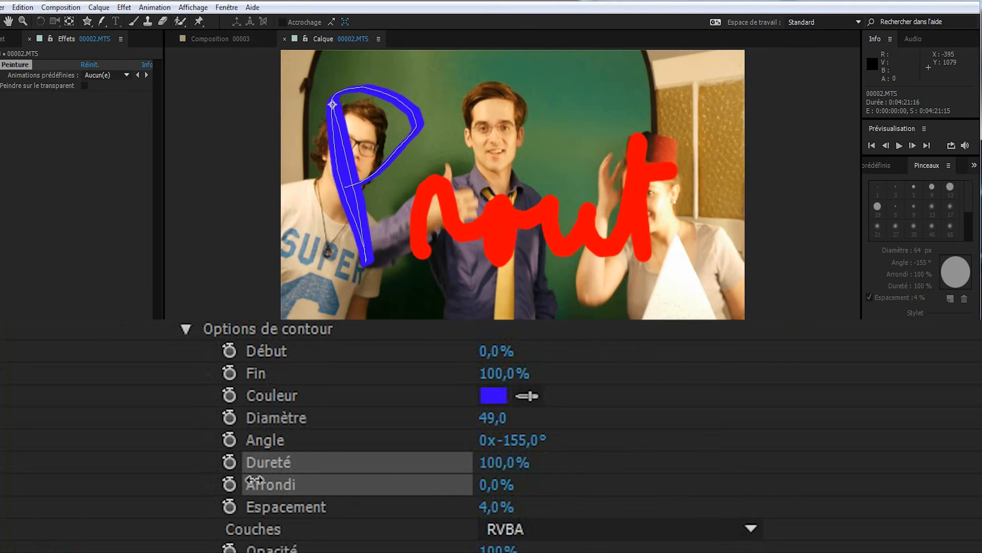
{"action": "left_click", "coordinate": [344, 435]}
{"action": "mouse_move", "coordinate": [524, 438]}
{"action": "left_mouse_down"}
{"action": "mouse_move", "coordinate": [734, 421]}
{"action": "mouse_move", "coordinate": [550, 434]}
{"action": "mouse_move", "coordinate": [466, 454]}
{"action": "mouse_move", "coordinate": [630, 452]}
{"action": "left_mouse_up"}
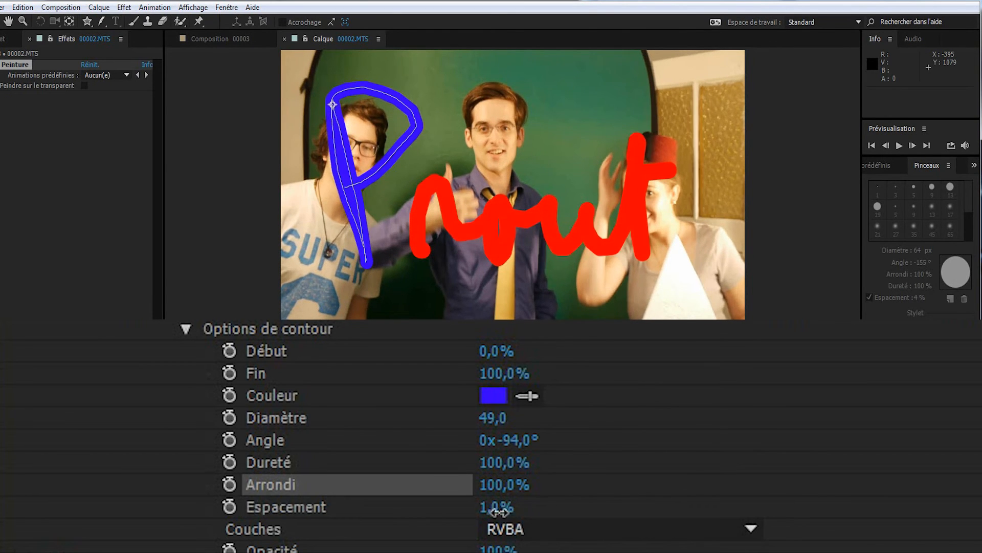
{"action": "mouse_move", "coordinate": [499, 510]}
{"action": "left_mouse_down"}
{"action": "mouse_move", "coordinate": [884, 487]}
{"action": "mouse_move", "coordinate": [262, 491]}
{"action": "left_mouse_up"}
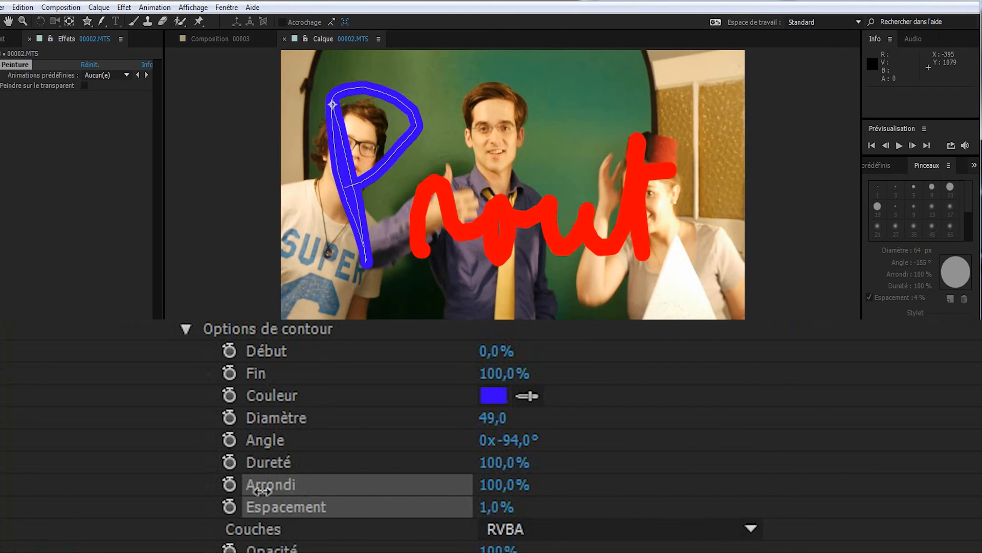
Step: Open Pinceau 1's own transform properties and adjust its position, scale, anchor point and rotation
{"action": "scroll", "coordinate": [153, 379], "scroll_direction": "down", "scroll_amount": 2}
{"action": "scroll", "coordinate": [155, 385], "scroll_direction": "up", "scroll_amount": 4}
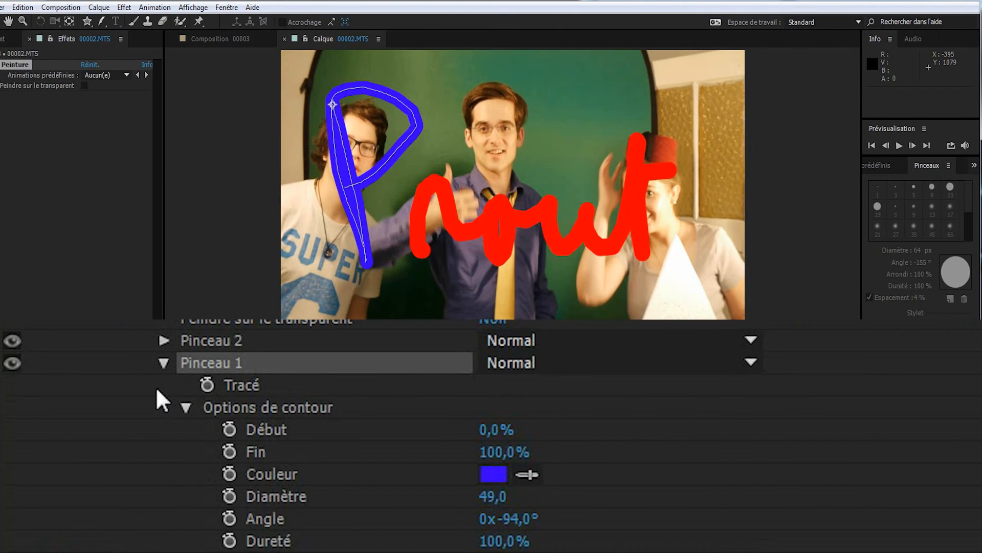
{"action": "left_click", "coordinate": [184, 408]}
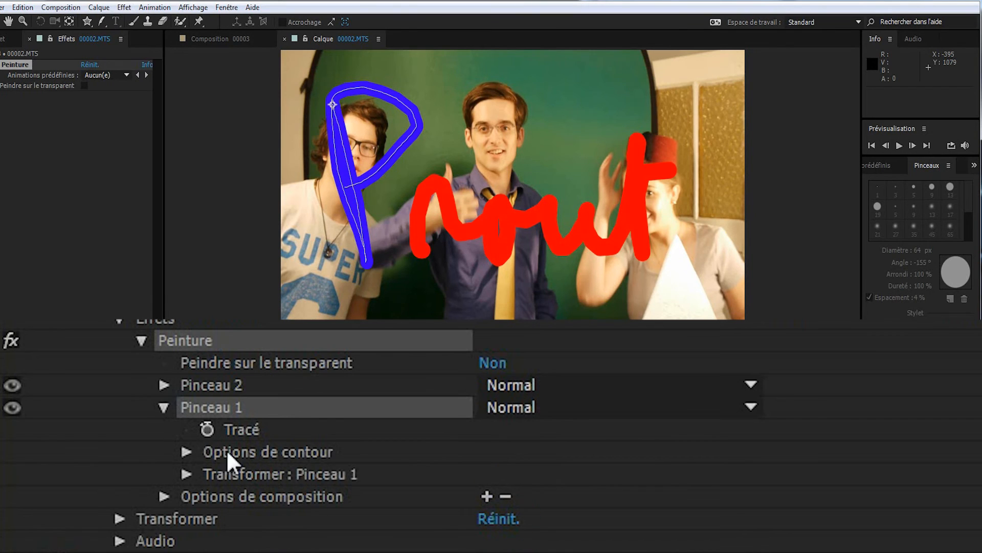
{"action": "left_click", "coordinate": [186, 474]}
{"action": "scroll", "coordinate": [158, 423], "scroll_direction": "down", "scroll_amount": 2}
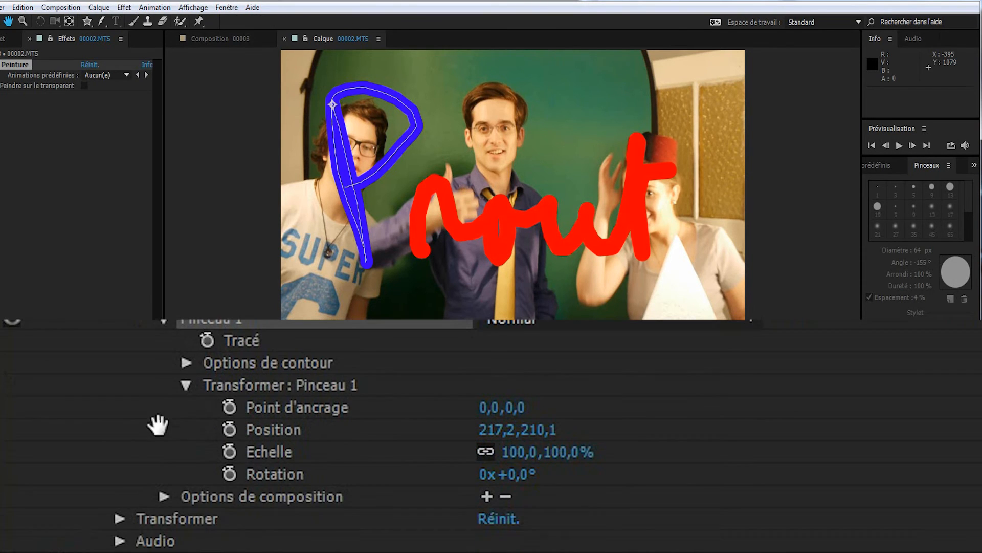
{"action": "mouse_move", "coordinate": [542, 430]}
{"action": "left_mouse_down"}
{"action": "mouse_move", "coordinate": [609, 422]}
{"action": "mouse_move", "coordinate": [432, 408]}
{"action": "mouse_move", "coordinate": [575, 429]}
{"action": "left_mouse_up"}
{"action": "mouse_move", "coordinate": [520, 453]}
{"action": "left_mouse_down"}
{"action": "mouse_move", "coordinate": [591, 450]}
{"action": "mouse_move", "coordinate": [499, 452]}
{"action": "left_mouse_up"}
{"action": "mouse_move", "coordinate": [489, 407]}
{"action": "left_mouse_down"}
{"action": "mouse_move", "coordinate": [447, 405]}
{"action": "mouse_move", "coordinate": [511, 407]}
{"action": "left_mouse_up"}
{"action": "mouse_move", "coordinate": [526, 473]}
{"action": "left_mouse_down"}
{"action": "mouse_move", "coordinate": [972, 445]}
{"action": "mouse_move", "coordinate": [885, 443]}
{"action": "mouse_move", "coordinate": [954, 454]}
{"action": "mouse_move", "coordinate": [947, 441]}
{"action": "mouse_move", "coordinate": [967, 450]}
{"action": "mouse_move", "coordinate": [539, 439]}
{"action": "left_mouse_up"}
{"action": "scroll", "coordinate": [132, 419], "scroll_direction": "up", "scroll_amount": 3}
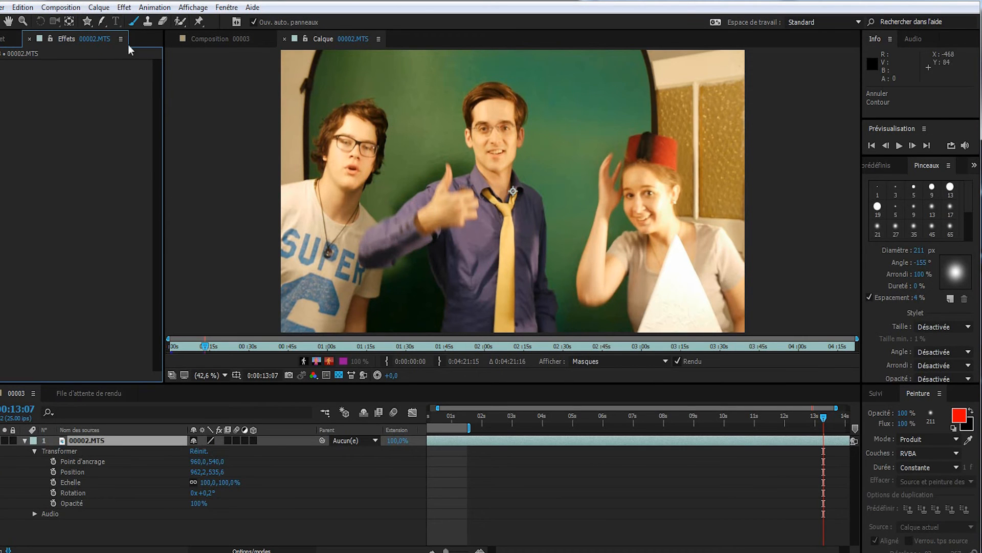
Step: Use the Clone Stamp tool to copy the central man's eye onto his forehead and his face onto the green background
{"action": "left_click", "coordinate": [147, 23]}
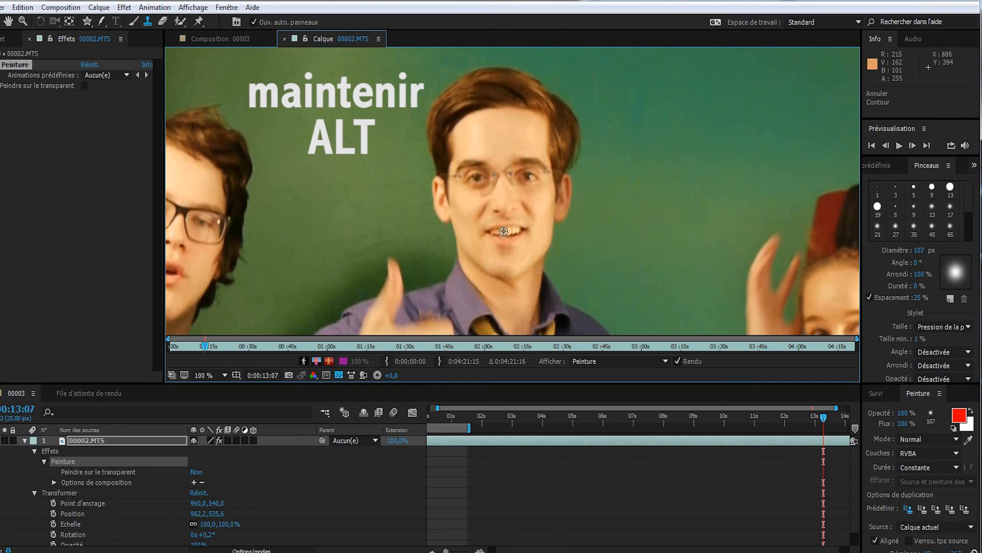
{"action": "left_click", "coordinate": [477, 178], "text": "alt"}
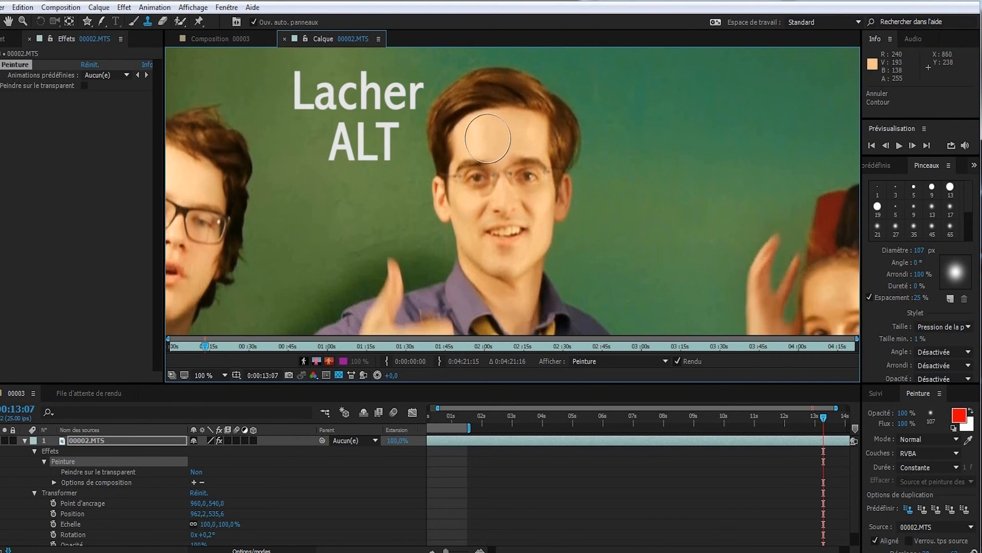
{"action": "left_click_drag", "start_coordinate": [499, 133], "coordinate": [491, 131]}
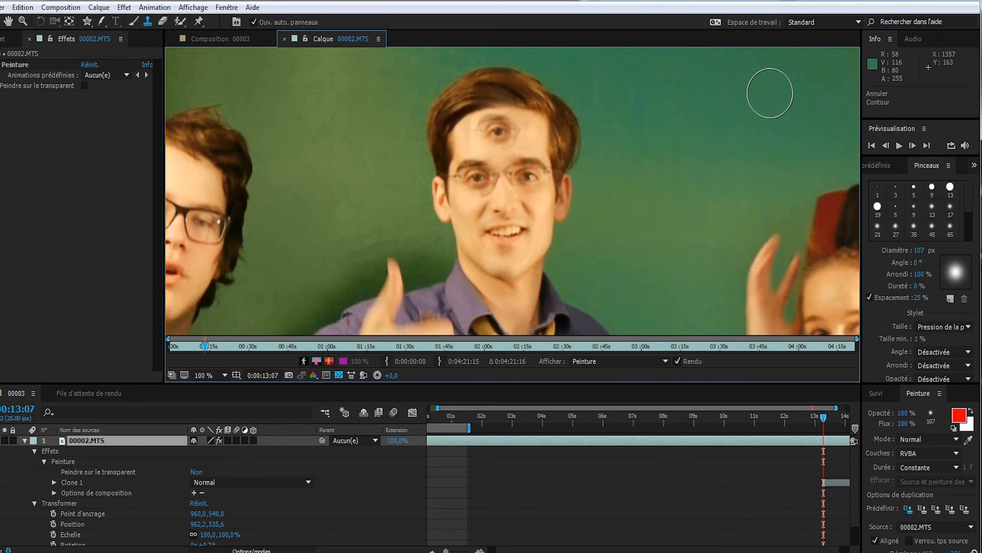
{"action": "left_click_drag", "start_coordinate": [744, 121], "coordinate": [751, 121]}
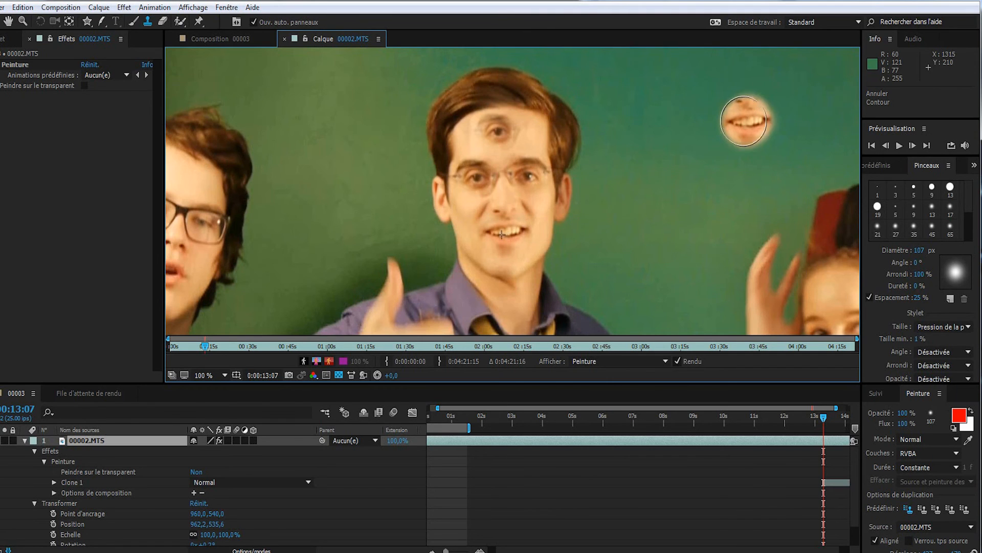
{"action": "mouse_move", "coordinate": [744, 95]}
{"action": "left_mouse_down"}
{"action": "mouse_move", "coordinate": [736, 107]}
{"action": "mouse_move", "coordinate": [709, 87]}
{"action": "mouse_move", "coordinate": [754, 82]}
{"action": "mouse_move", "coordinate": [768, 98]}
{"action": "mouse_move", "coordinate": [762, 138]}
{"action": "mouse_move", "coordinate": [706, 84]}
{"action": "mouse_move", "coordinate": [752, 143]}
{"action": "mouse_move", "coordinate": [756, 42]}
{"action": "mouse_move", "coordinate": [692, 87]}
{"action": "mouse_move", "coordinate": [713, 148]}
{"action": "mouse_move", "coordinate": [697, 149]}
{"action": "mouse_move", "coordinate": [699, 79]}
{"action": "mouse_move", "coordinate": [688, 107]}
{"action": "mouse_move", "coordinate": [738, 49]}
{"action": "left_mouse_up"}
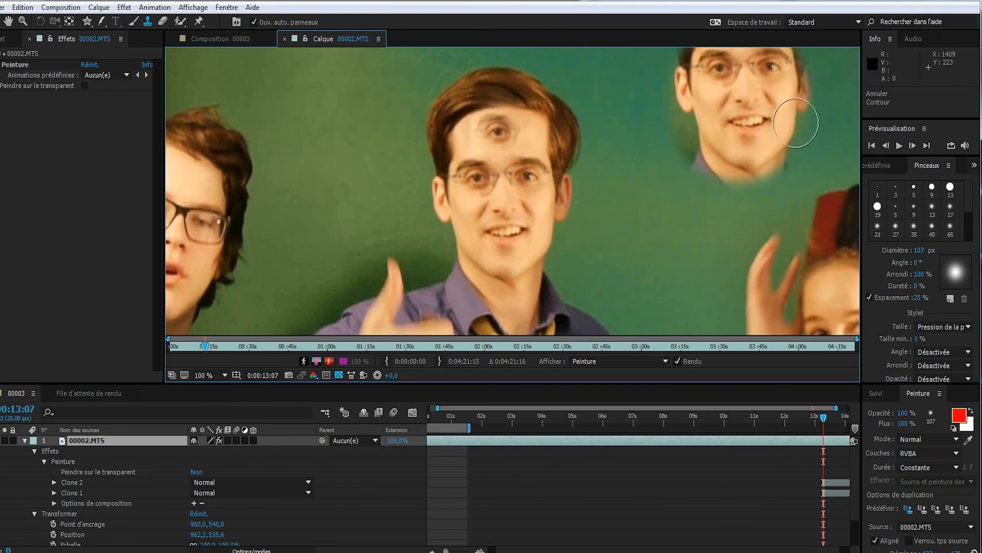
Step: Delete the Peinture effect containing the cloned eye and face from the video layer
{"action": "left_click", "coordinate": [26, 120]}
{"action": "left_click", "coordinate": [20, 62]}
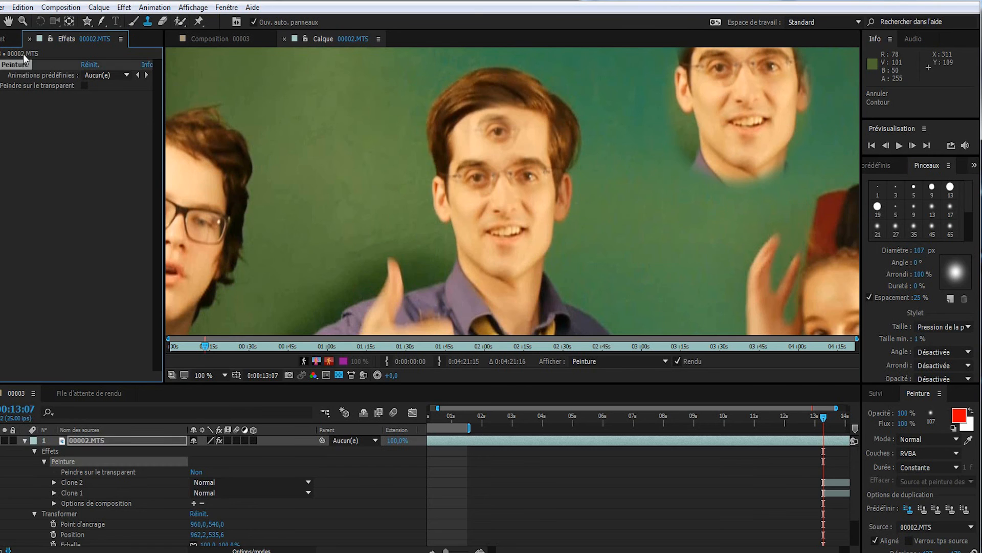
{"action": "key", "text": "Delete"}
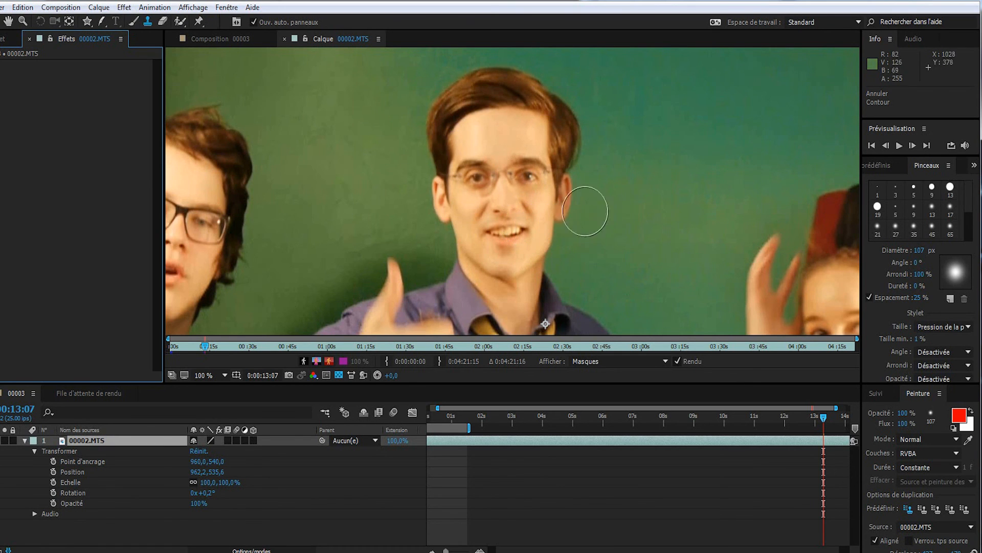
Step: Clone the green background over the central man's head, and delete the resulting Peinture effect
{"action": "left_click", "coordinate": [702, 121], "text": "alt"}
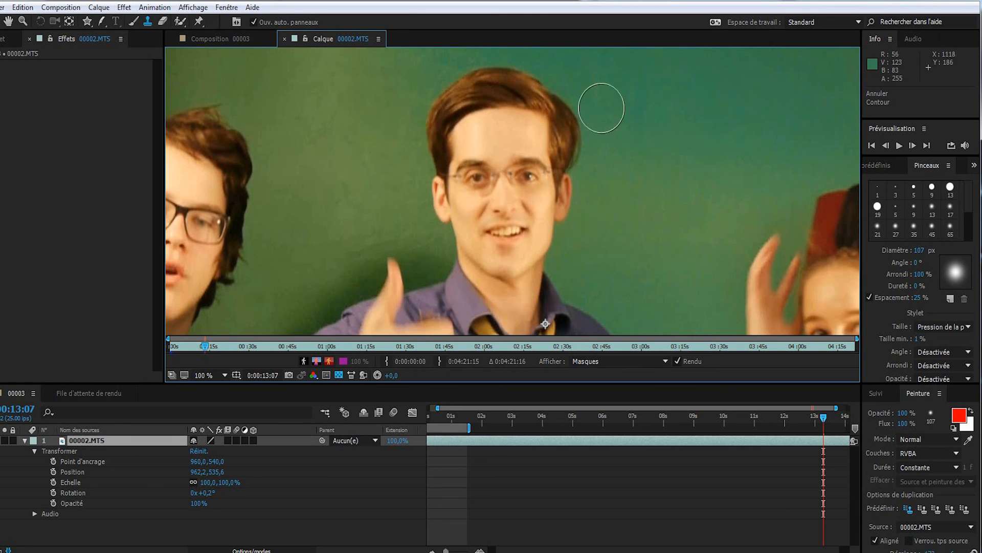
{"action": "mouse_move", "coordinate": [464, 102]}
{"action": "left_mouse_down"}
{"action": "mouse_move", "coordinate": [487, 73]}
{"action": "mouse_move", "coordinate": [491, 86]}
{"action": "mouse_move", "coordinate": [467, 94]}
{"action": "mouse_move", "coordinate": [493, 85]}
{"action": "mouse_move", "coordinate": [469, 103]}
{"action": "mouse_move", "coordinate": [490, 87]}
{"action": "mouse_move", "coordinate": [480, 110]}
{"action": "mouse_move", "coordinate": [430, 141]}
{"action": "mouse_move", "coordinate": [435, 127]}
{"action": "mouse_move", "coordinate": [471, 136]}
{"action": "mouse_move", "coordinate": [586, 106]}
{"action": "mouse_move", "coordinate": [560, 112]}
{"action": "mouse_move", "coordinate": [538, 97]}
{"action": "mouse_move", "coordinate": [584, 108]}
{"action": "mouse_move", "coordinate": [547, 157]}
{"action": "mouse_move", "coordinate": [506, 161]}
{"action": "mouse_move", "coordinate": [520, 136]}
{"action": "mouse_move", "coordinate": [447, 170]}
{"action": "mouse_move", "coordinate": [432, 221]}
{"action": "mouse_move", "coordinate": [501, 165]}
{"action": "mouse_move", "coordinate": [517, 197]}
{"action": "mouse_move", "coordinate": [579, 125]}
{"action": "mouse_move", "coordinate": [584, 131]}
{"action": "mouse_move", "coordinate": [547, 211]}
{"action": "mouse_move", "coordinate": [556, 204]}
{"action": "mouse_move", "coordinate": [557, 228]}
{"action": "mouse_move", "coordinate": [579, 218]}
{"action": "mouse_move", "coordinate": [553, 238]}
{"action": "mouse_move", "coordinate": [557, 224]}
{"action": "mouse_move", "coordinate": [587, 228]}
{"action": "mouse_move", "coordinate": [640, 259]}
{"action": "mouse_move", "coordinate": [620, 269]}
{"action": "mouse_move", "coordinate": [657, 303]}
{"action": "mouse_move", "coordinate": [634, 326]}
{"action": "mouse_move", "coordinate": [640, 313]}
{"action": "mouse_move", "coordinate": [476, 226]}
{"action": "mouse_move", "coordinate": [491, 242]}
{"action": "mouse_move", "coordinate": [531, 222]}
{"action": "mouse_move", "coordinate": [526, 238]}
{"action": "mouse_move", "coordinate": [545, 203]}
{"action": "mouse_move", "coordinate": [542, 103]}
{"action": "mouse_move", "coordinate": [559, 104]}
{"action": "mouse_move", "coordinate": [495, 153]}
{"action": "mouse_move", "coordinate": [531, 146]}
{"action": "mouse_move", "coordinate": [545, 173]}
{"action": "mouse_move", "coordinate": [475, 174]}
{"action": "mouse_move", "coordinate": [403, 108]}
{"action": "mouse_move", "coordinate": [463, 262]}
{"action": "left_mouse_up"}
{"action": "left_click", "coordinate": [15, 65]}
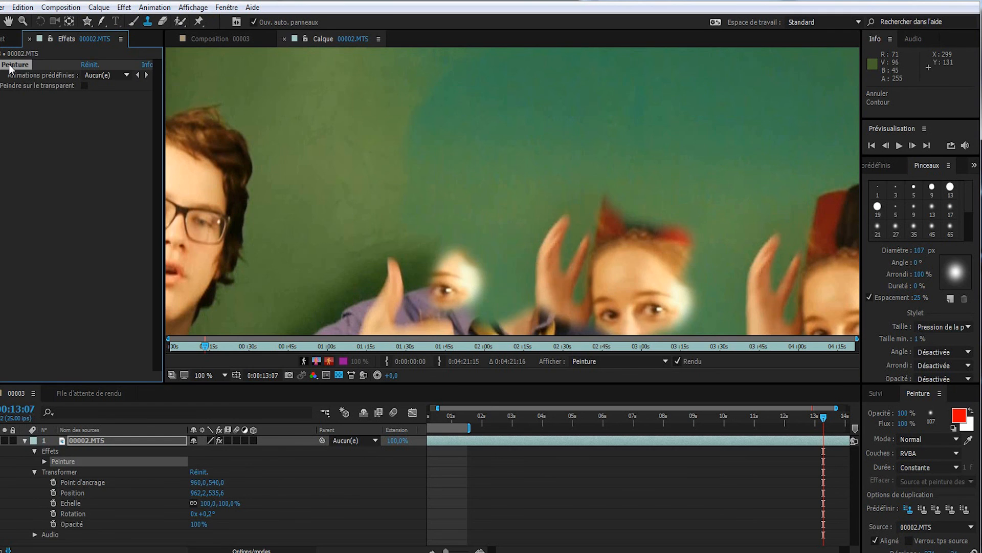
{"action": "key", "text": "Delete"}
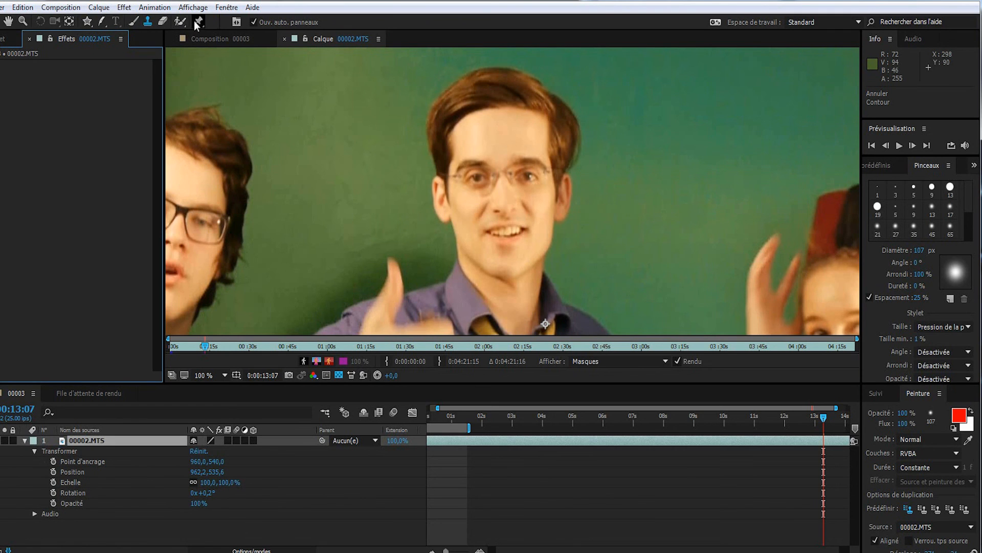
Step: Erase a long winding strip across the central man's face and the surrounding background with the Eraser tool
{"action": "left_click", "coordinate": [162, 21]}
{"action": "mouse_move", "coordinate": [352, 154]}
{"action": "left_mouse_down"}
{"action": "mouse_move", "coordinate": [619, 99]}
{"action": "mouse_move", "coordinate": [392, 225]}
{"action": "mouse_move", "coordinate": [734, 189]}
{"action": "mouse_move", "coordinate": [761, 88]}
{"action": "mouse_move", "coordinate": [427, 55]}
{"action": "mouse_move", "coordinate": [336, 337]}
{"action": "mouse_move", "coordinate": [834, 266]}
{"action": "mouse_move", "coordinate": [815, 373]}
{"action": "left_mouse_up"}
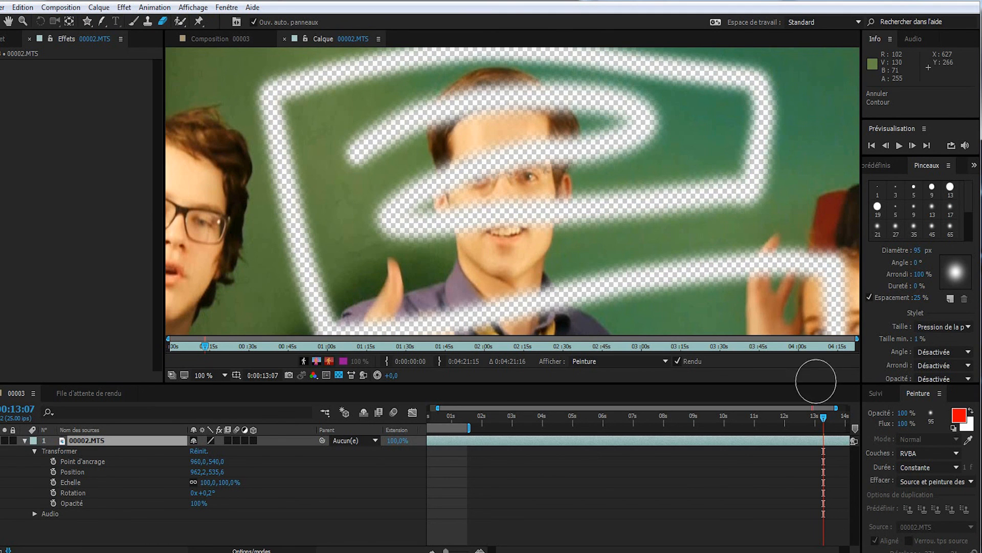